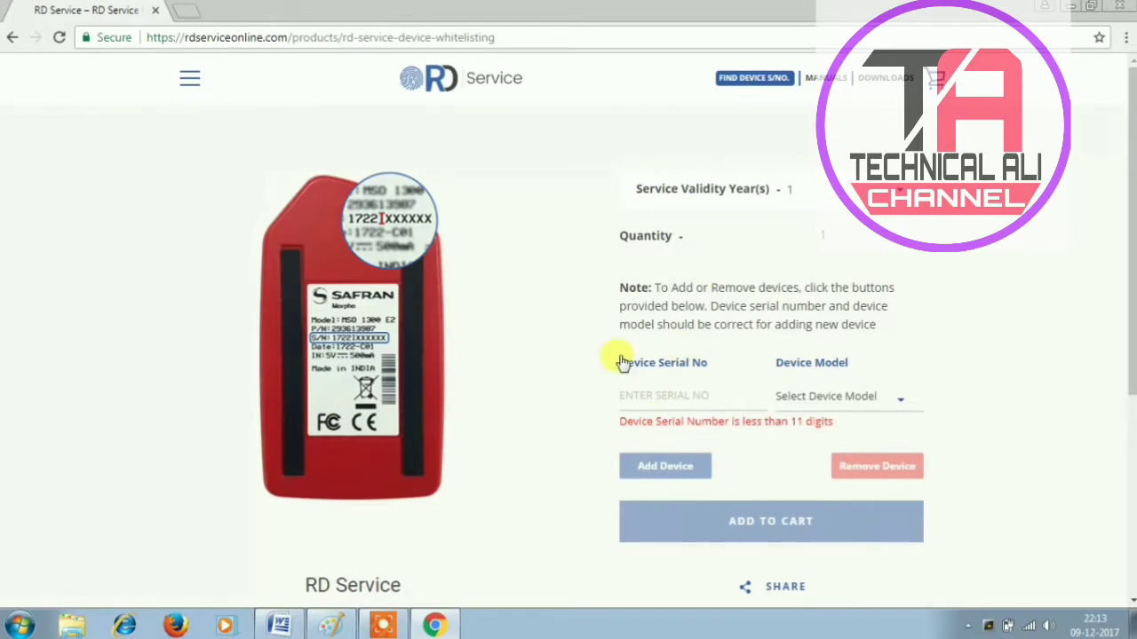
Open the computer's management console and show its Device Manager.
click(20, 625)
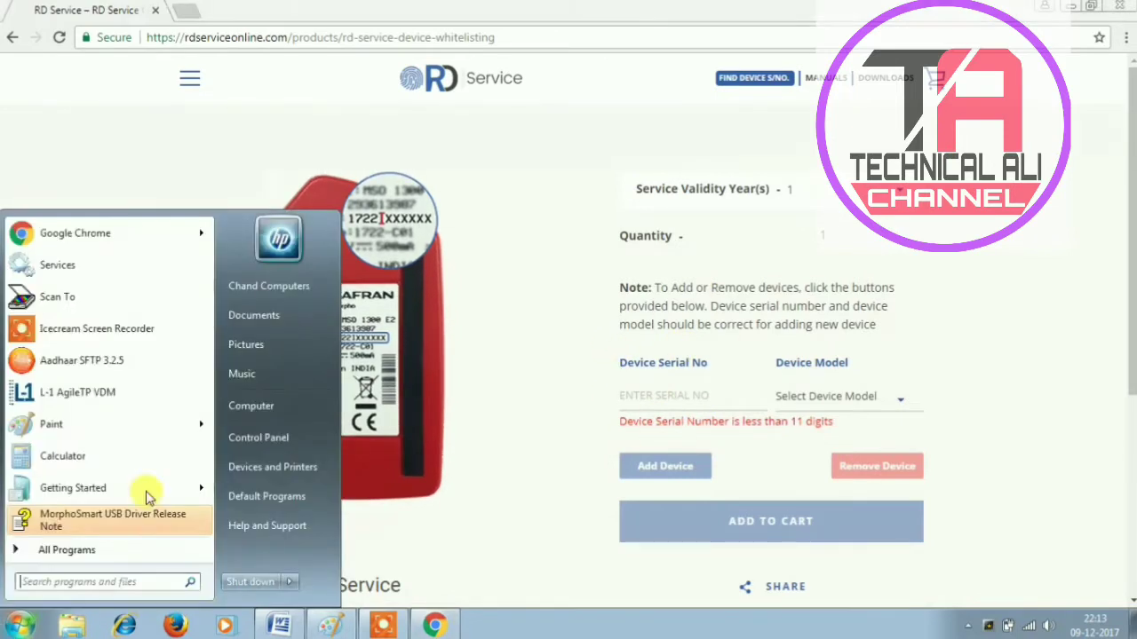
right_click(274, 407)
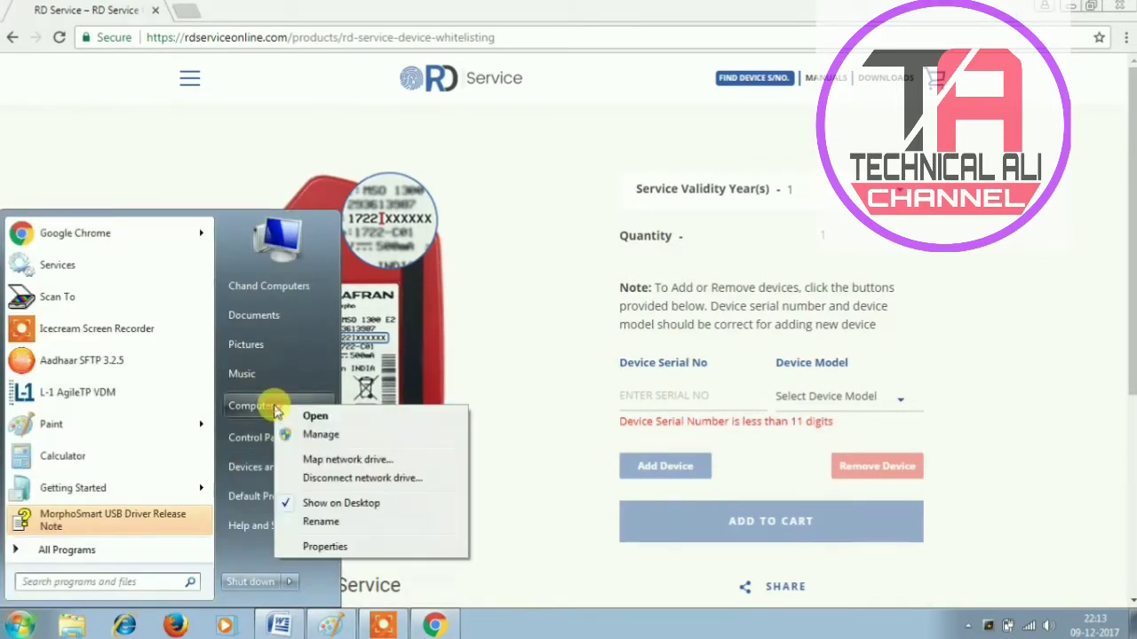
click(318, 437)
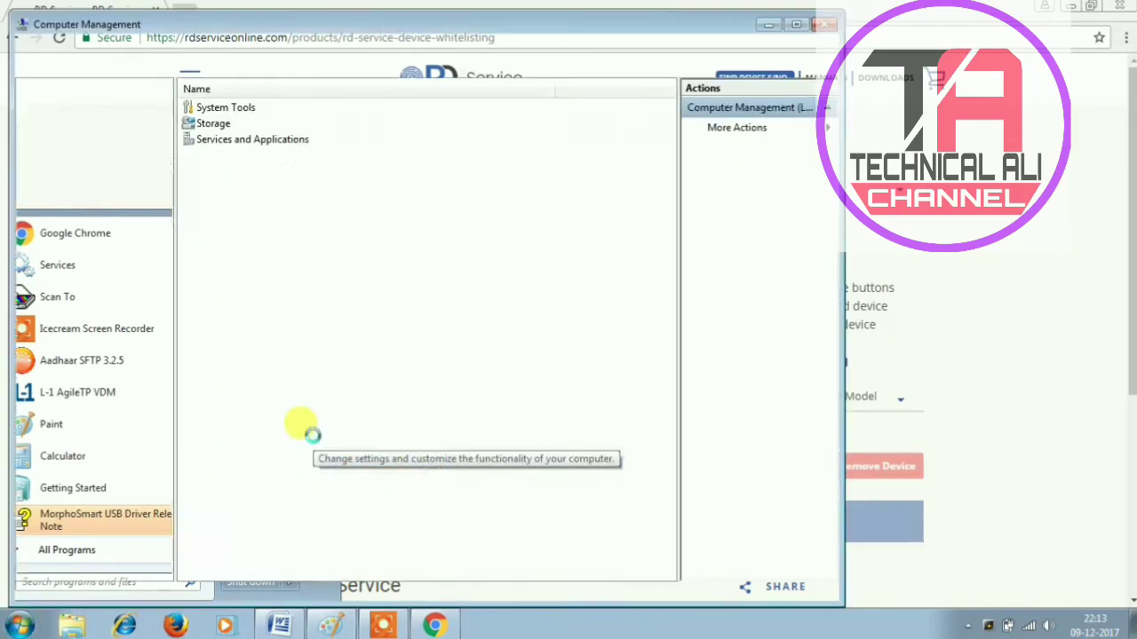
click(134, 195)
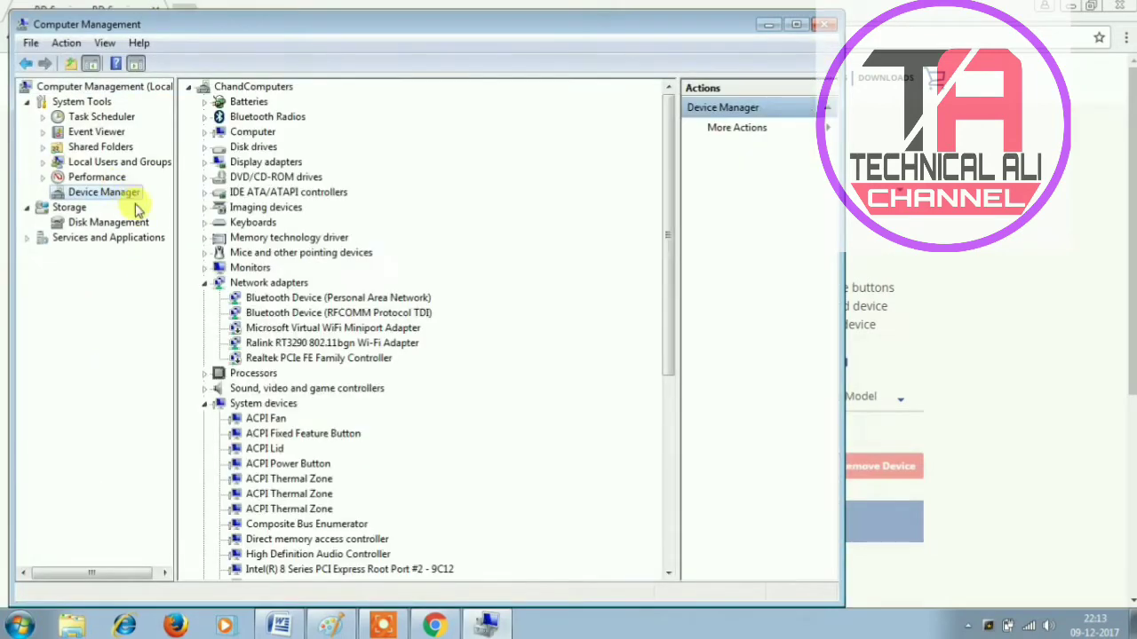
Expand the Universal Serial Bus controllers category at the end of the device list.
click(671, 573)
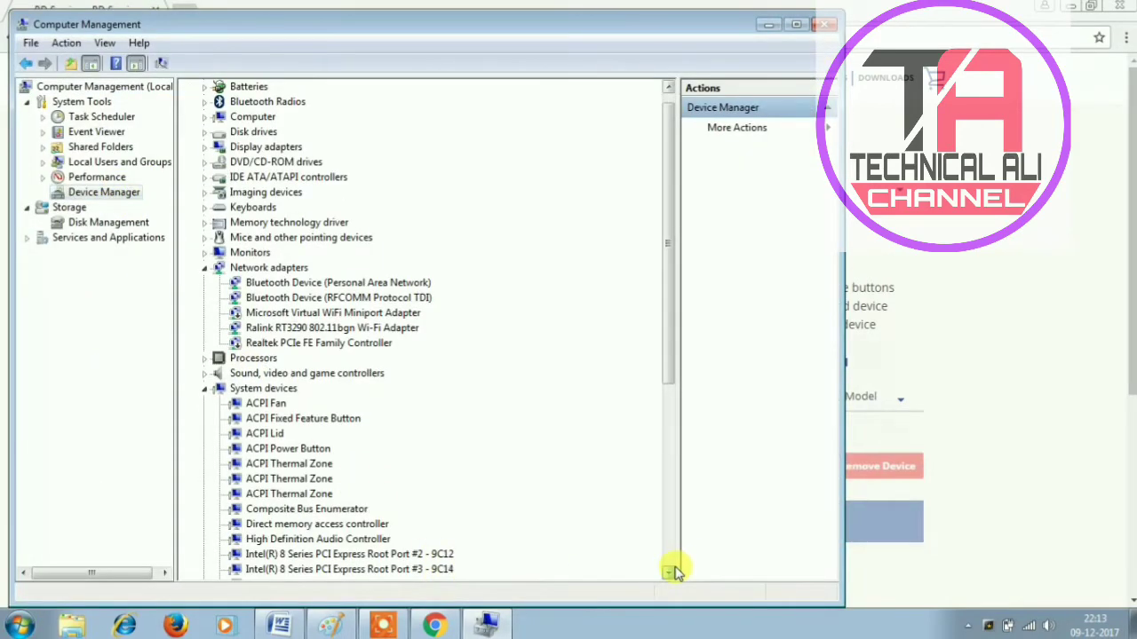
click(671, 572)
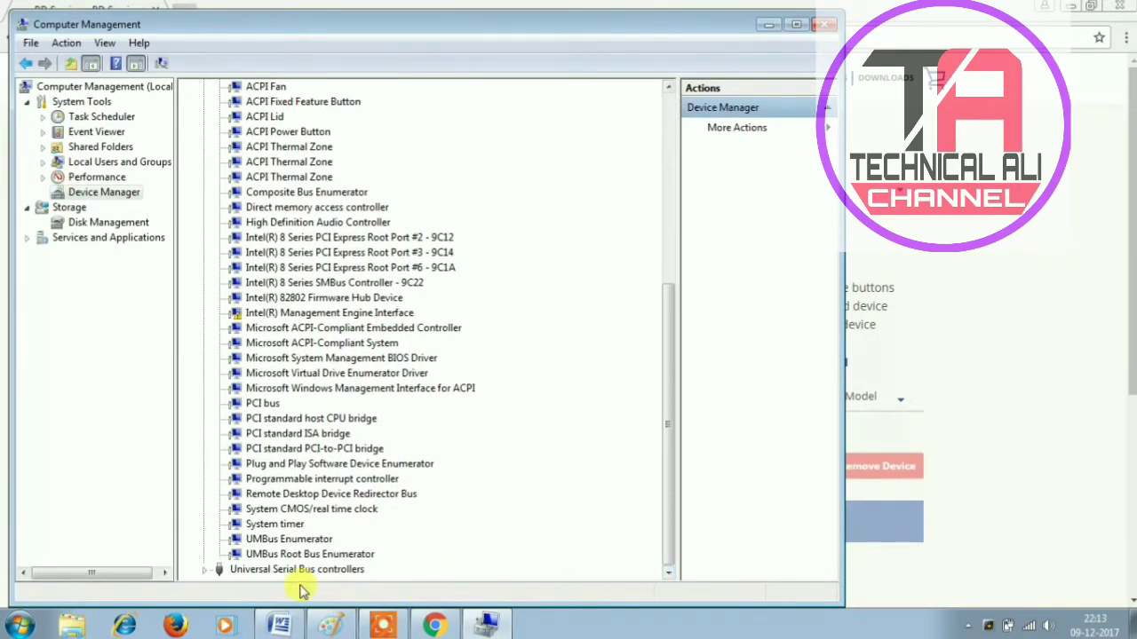
click(264, 573)
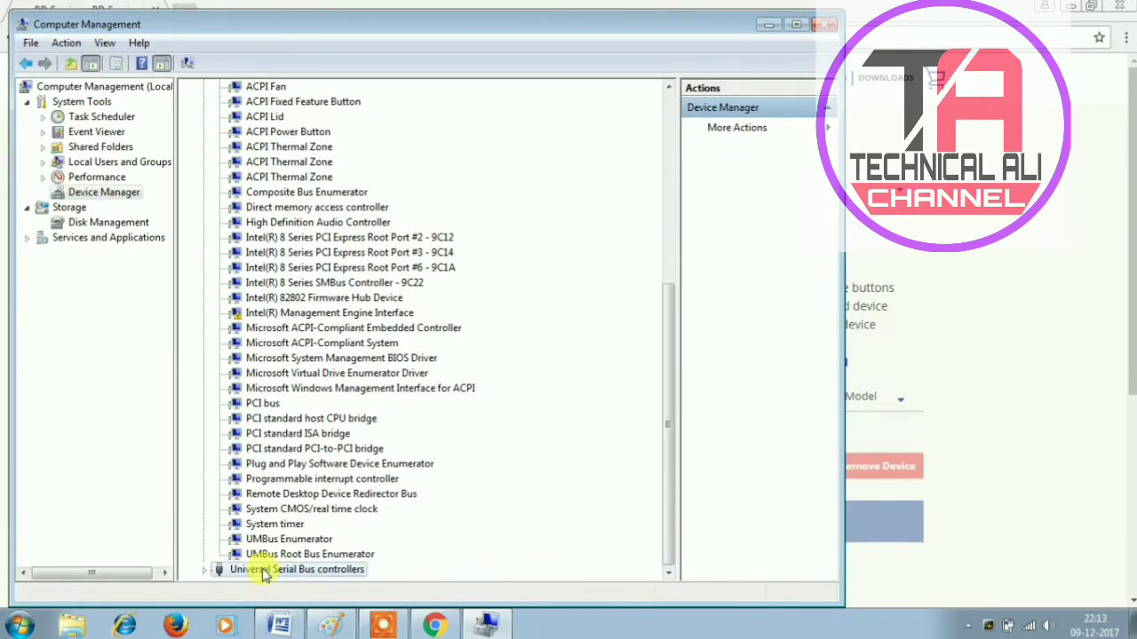
click(209, 569)
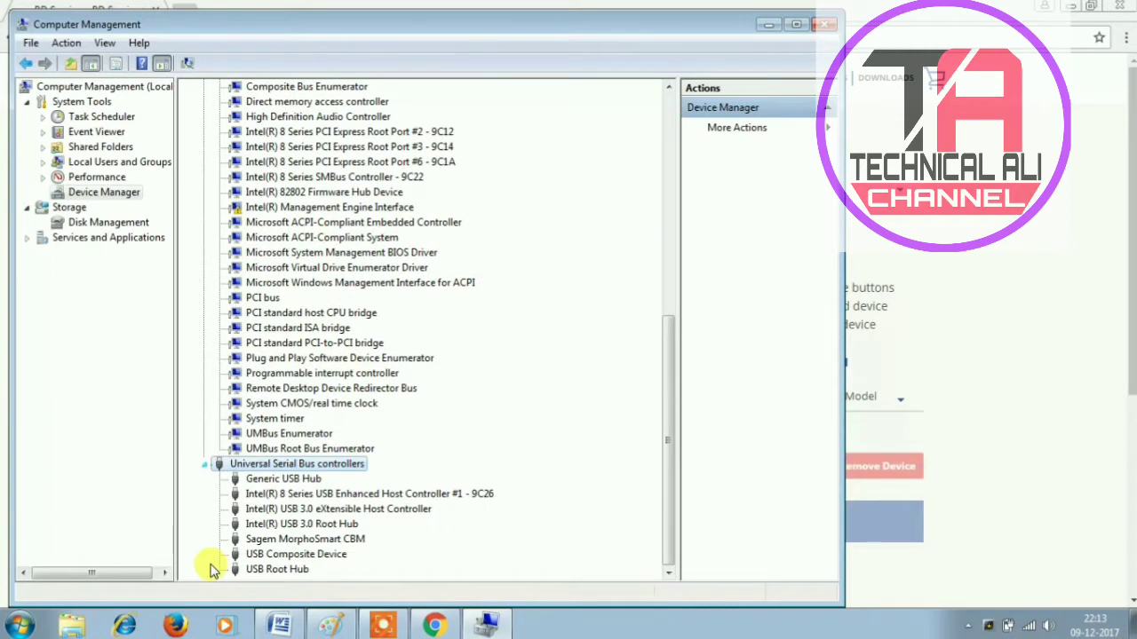
Switch to the screen recorder, draw a red arrow pointing at Sagem MorphoSmart CBM, and clear the drawing.
click(383, 626)
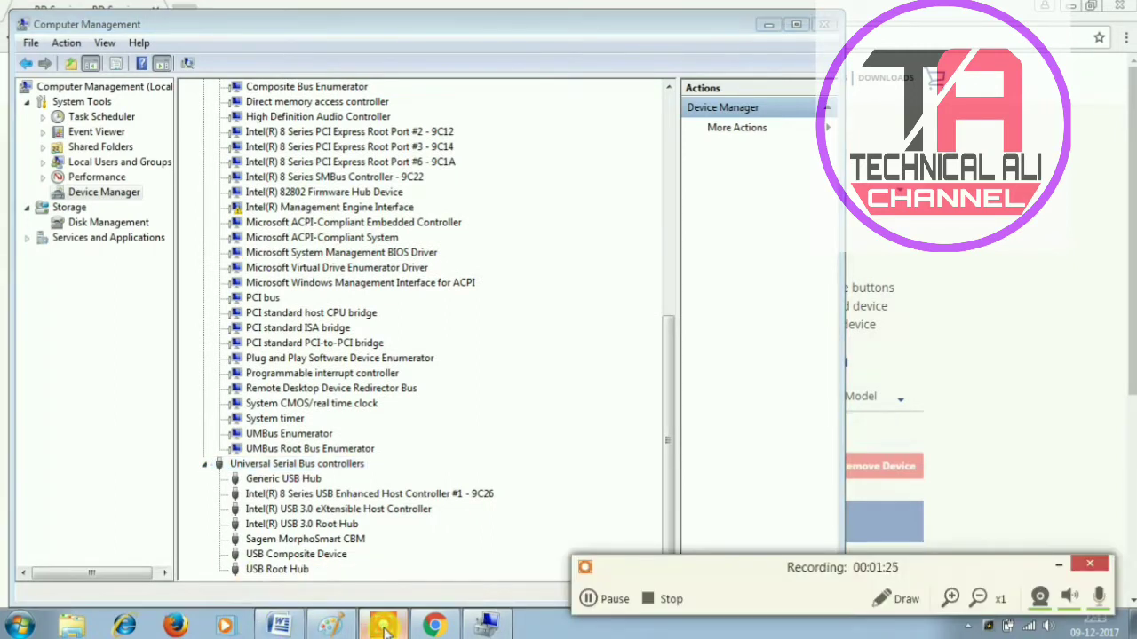
click(902, 599)
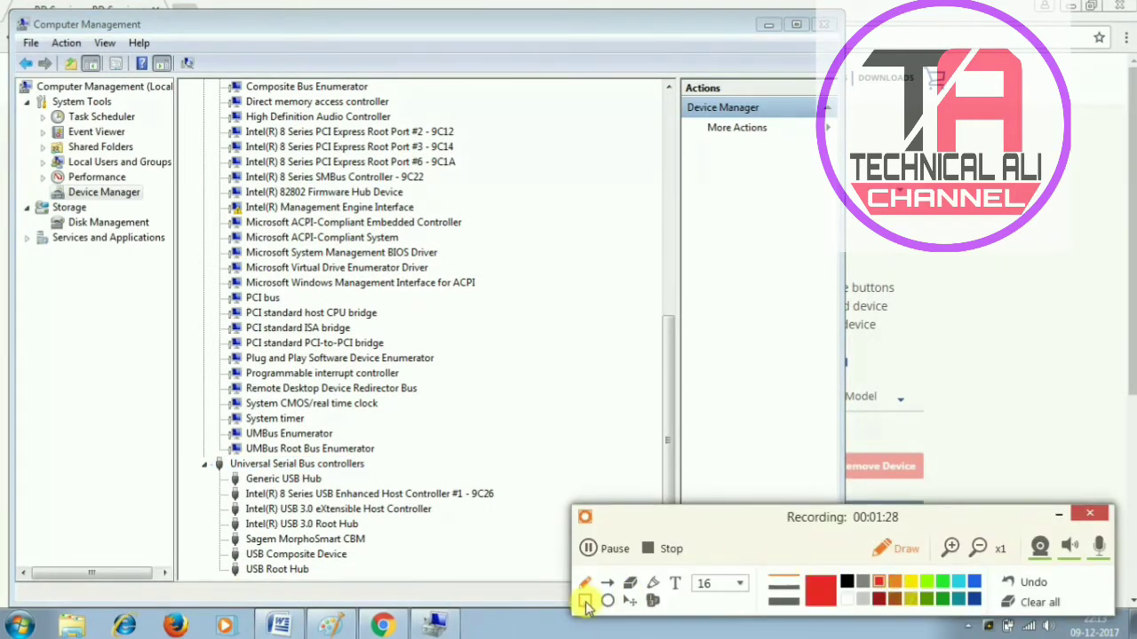
click(584, 601)
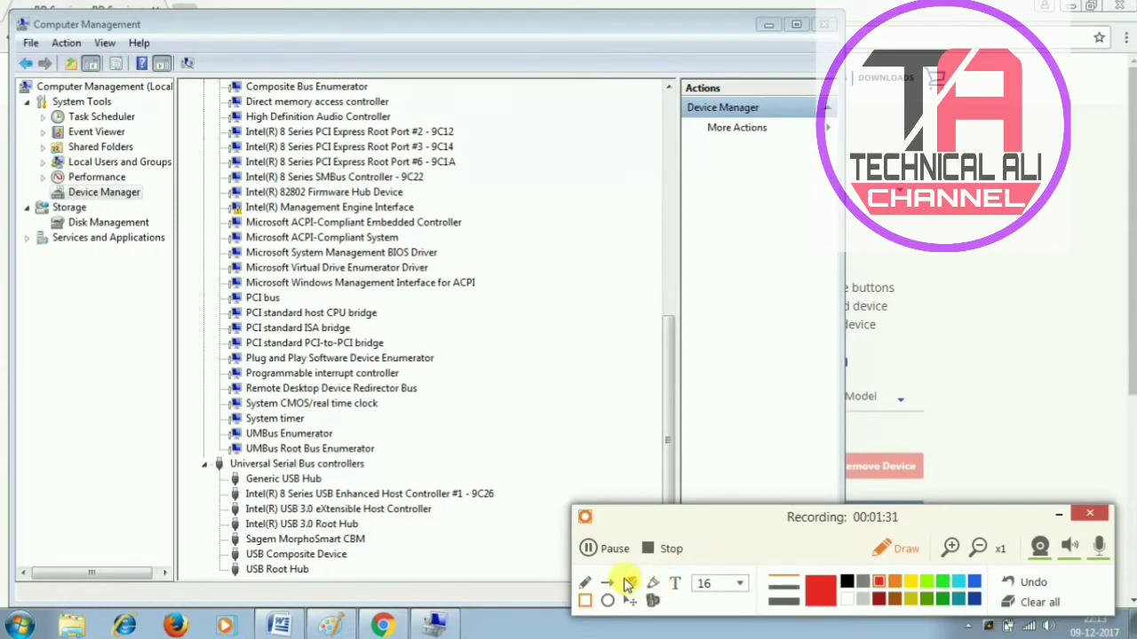
click(610, 584)
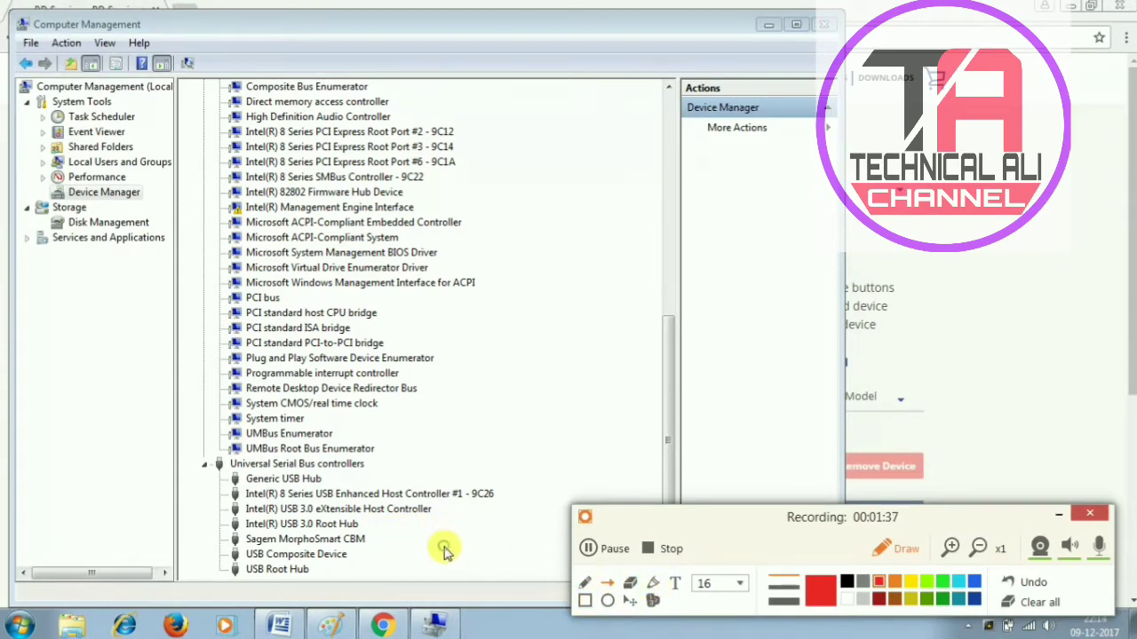
drag(444, 548, 367, 539)
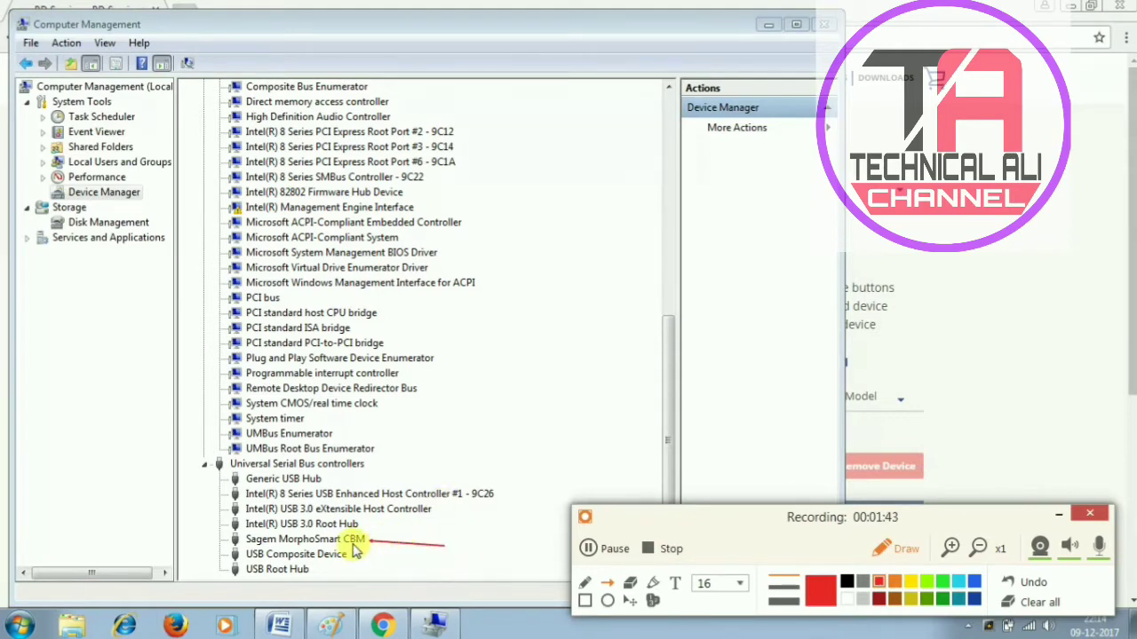
click(1036, 603)
click(906, 548)
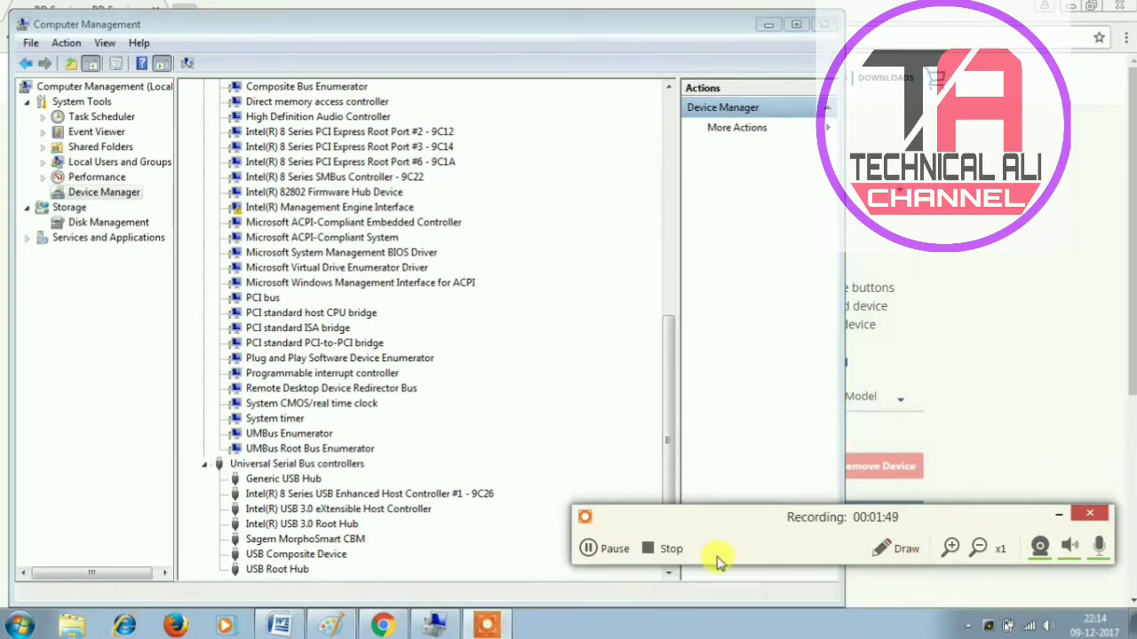
Open the properties of Sagem MorphoSmart CBM and display its Device Instance Path under the details.
right_click(327, 540)
click(387, 528)
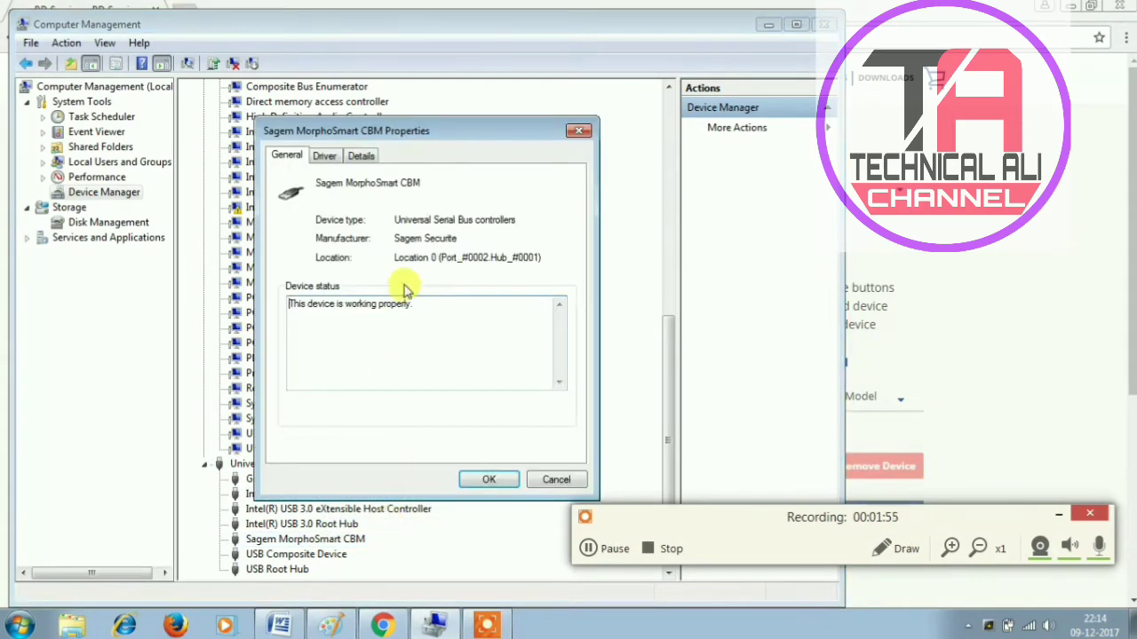
click(362, 157)
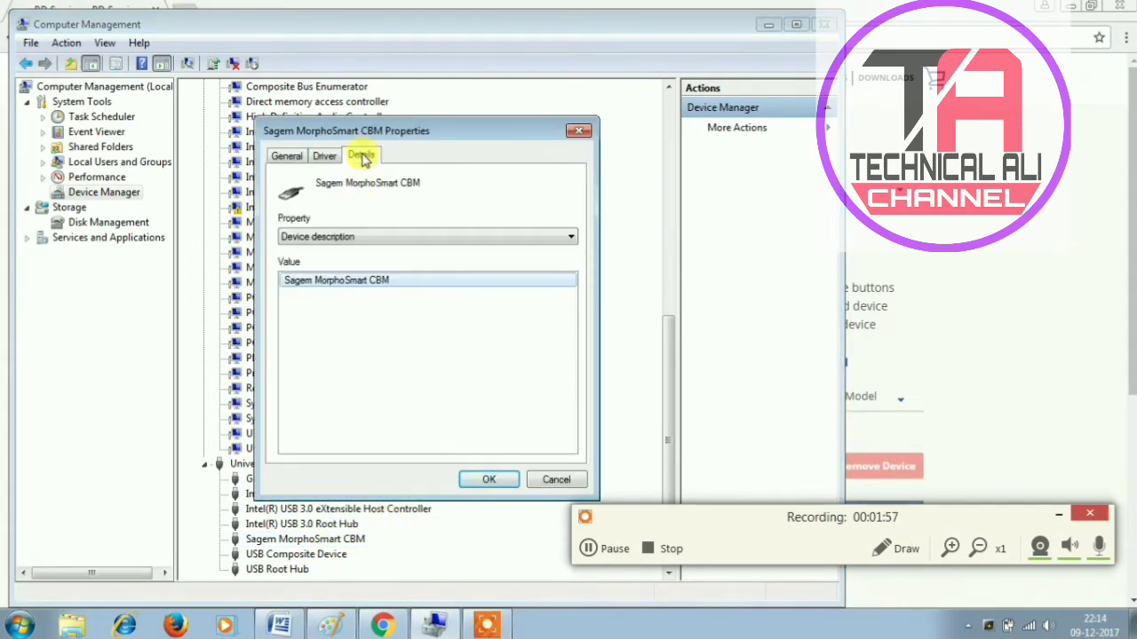
click(373, 237)
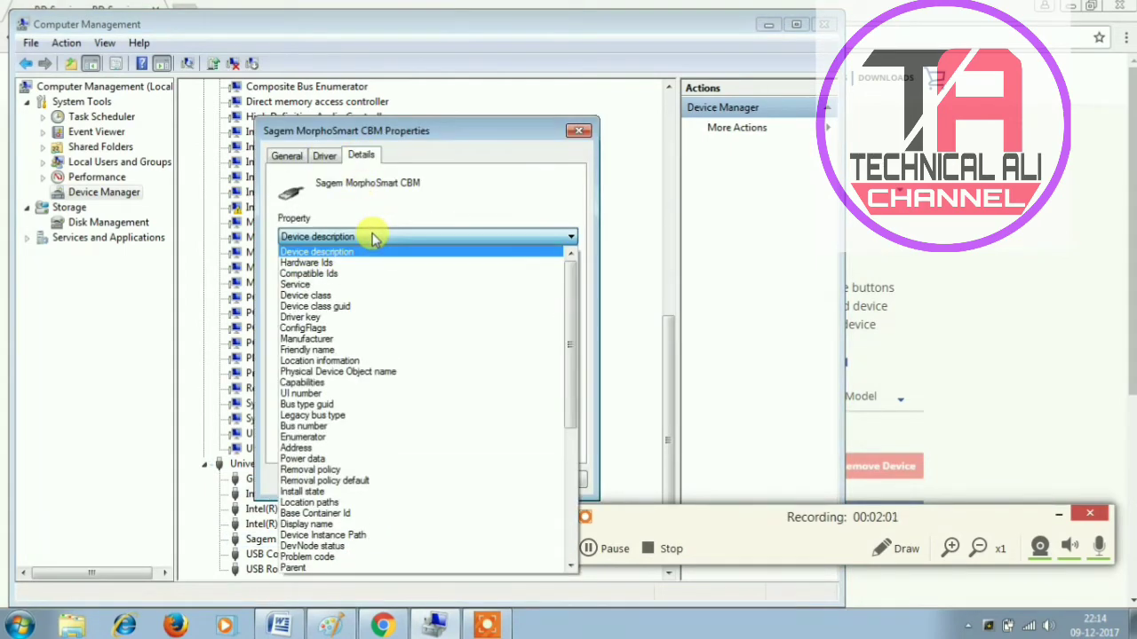
click(360, 535)
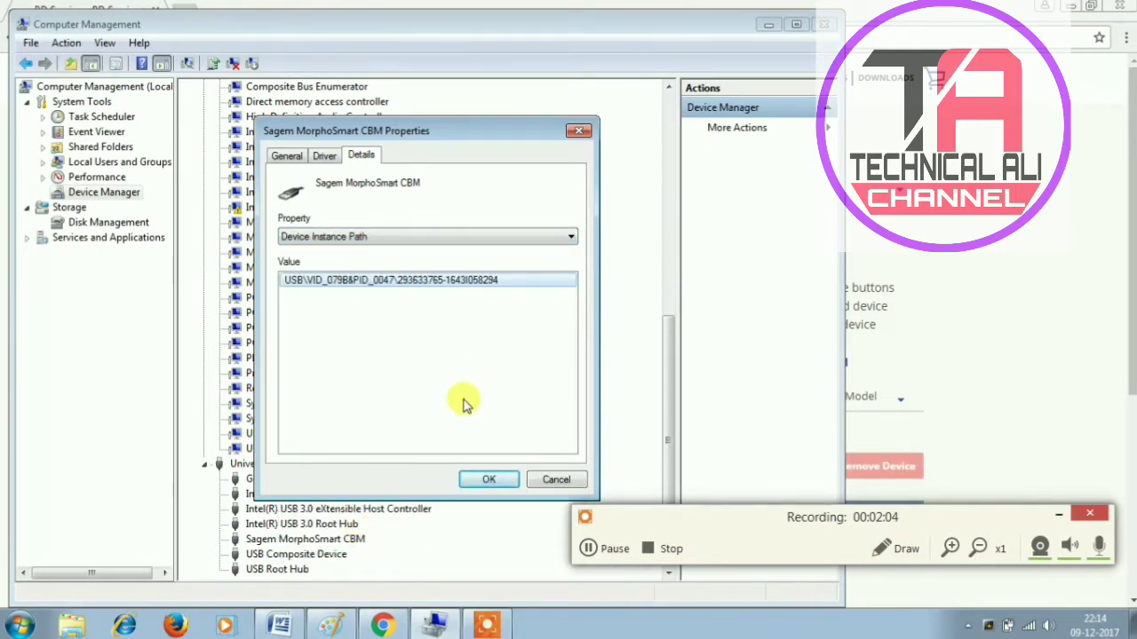
Mark the serial number in the instance path with a red rectangle and a freehand tick, and clear the markings.
click(906, 549)
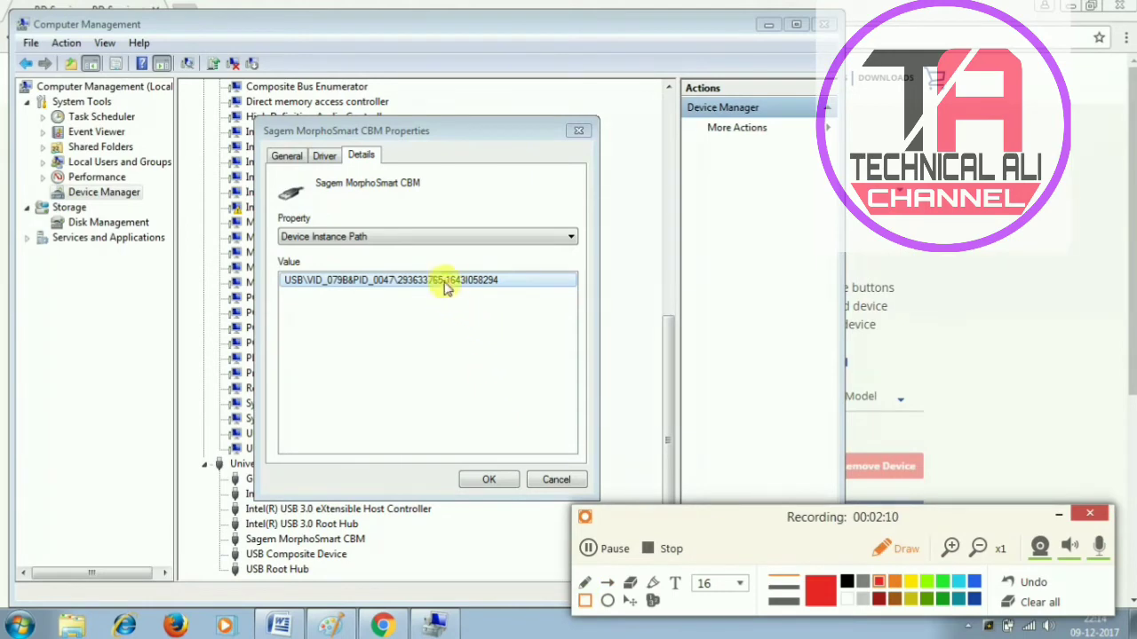
mouse_move(444, 272)
mouse_down()
mouse_move(471, 322)
mouse_move(503, 302)
mouse_up()
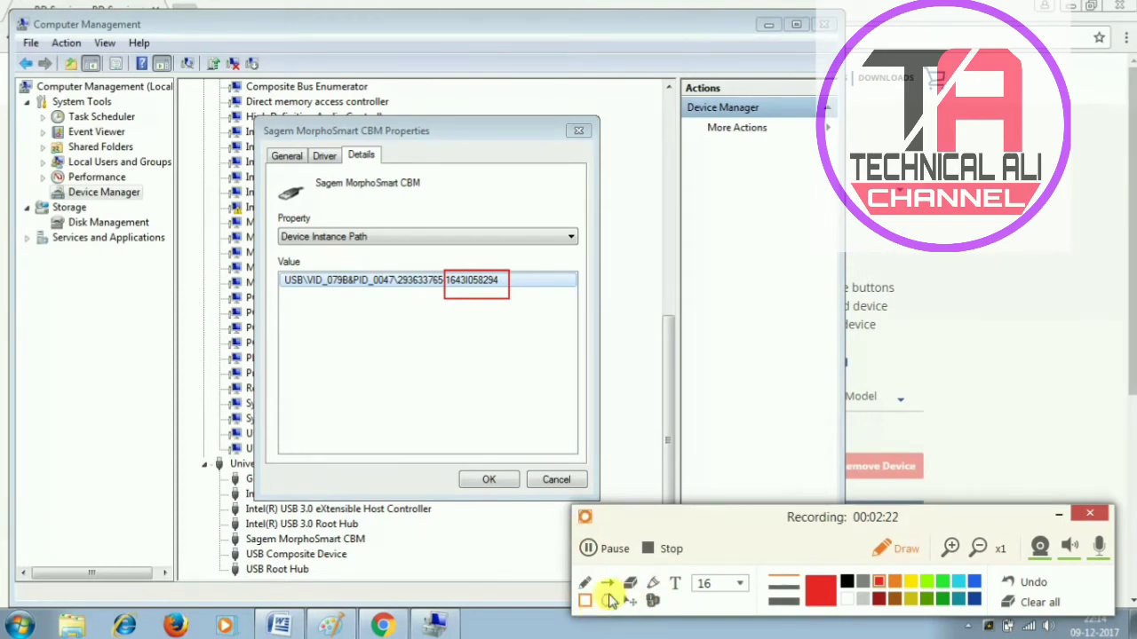
click(584, 582)
mouse_move(524, 309)
mouse_down()
mouse_move(527, 330)
mouse_move(594, 197)
mouse_up()
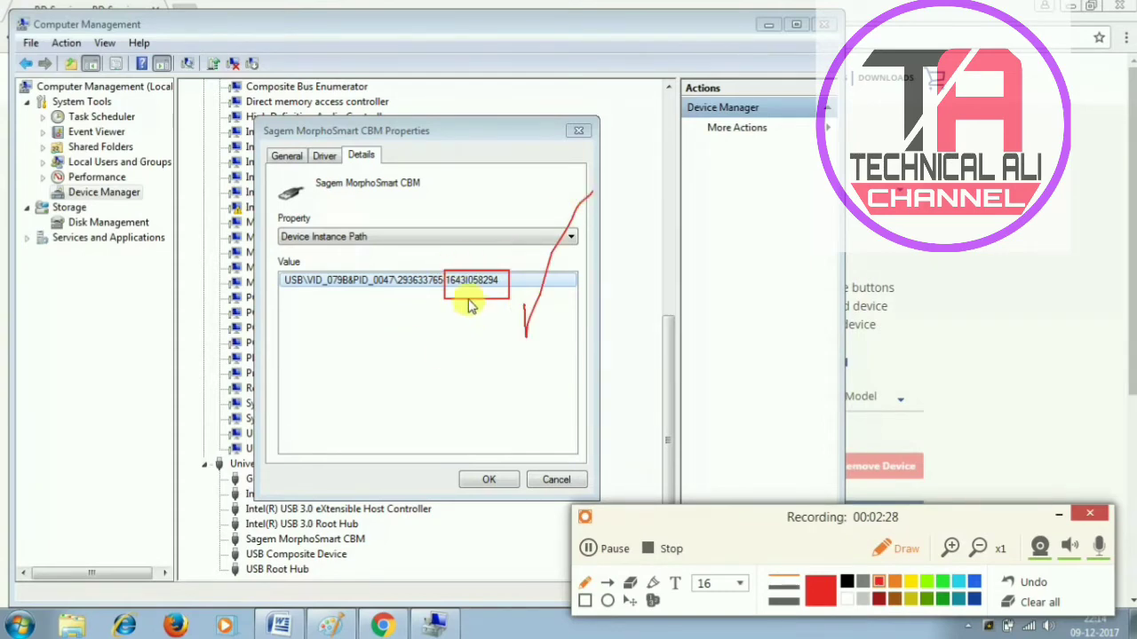
click(1038, 602)
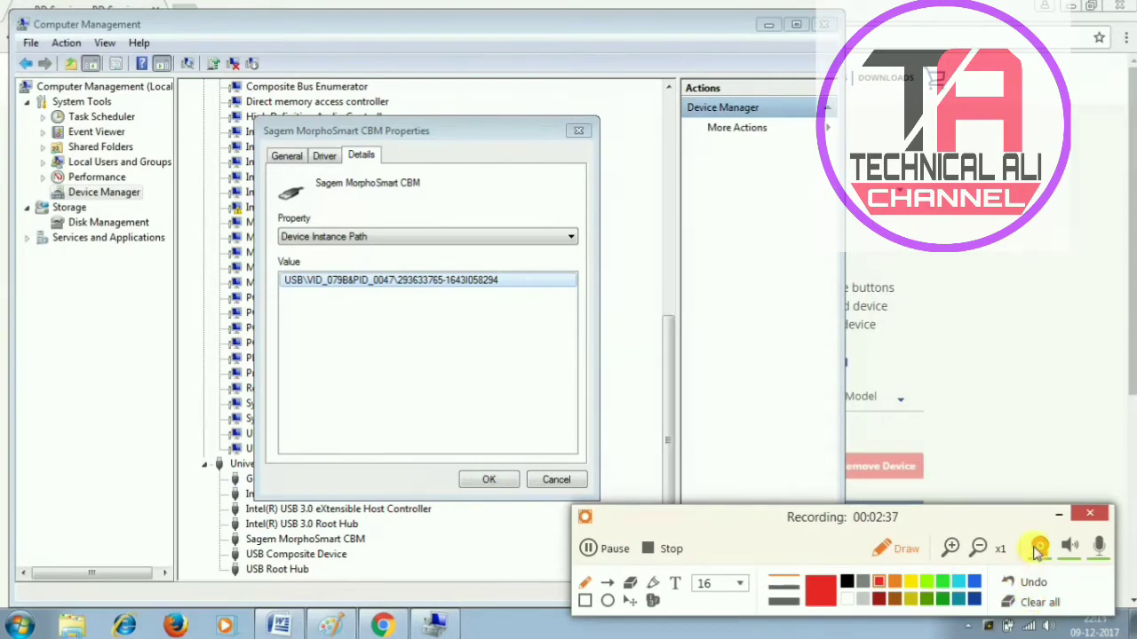
click(888, 546)
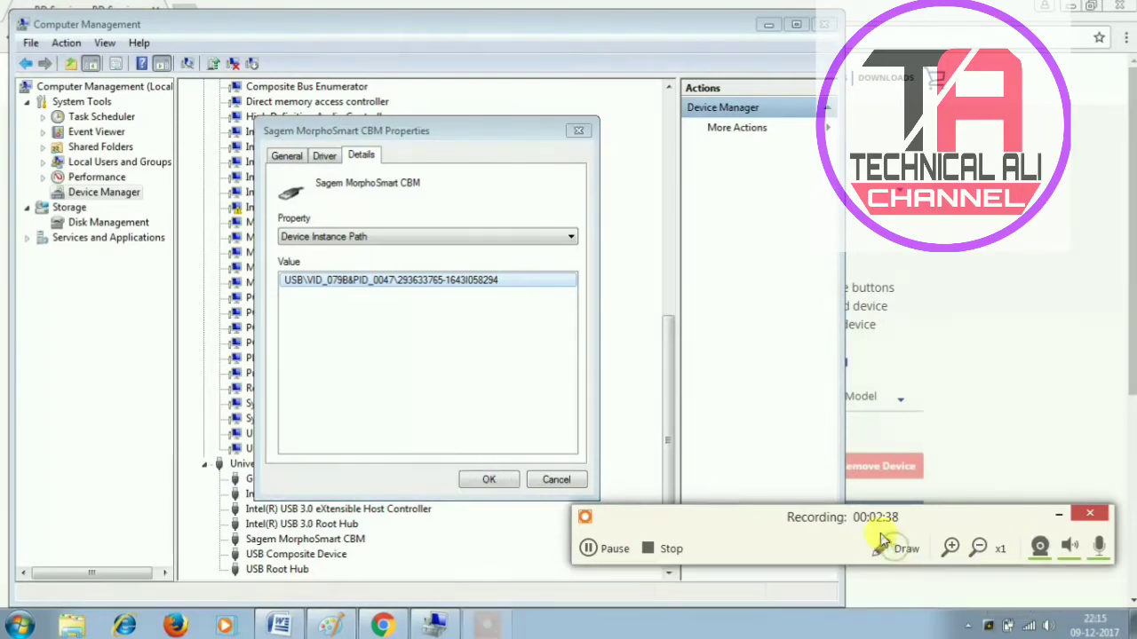
Copy the Device Instance Path value and paste it into the blank Word document.
click(487, 283)
right_click(487, 282)
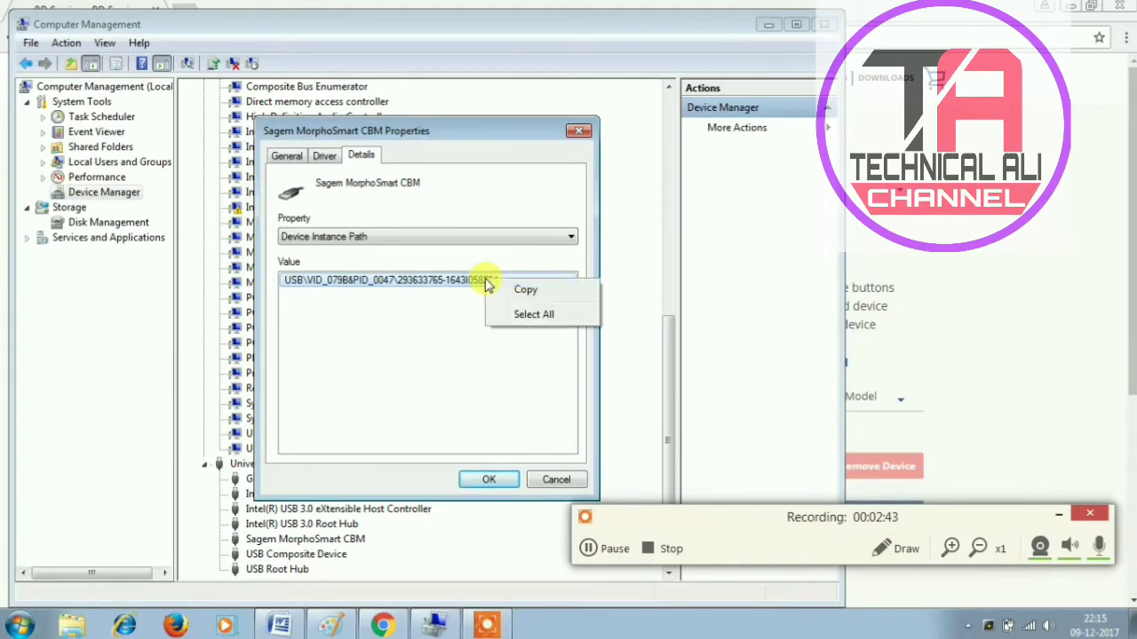
click(524, 292)
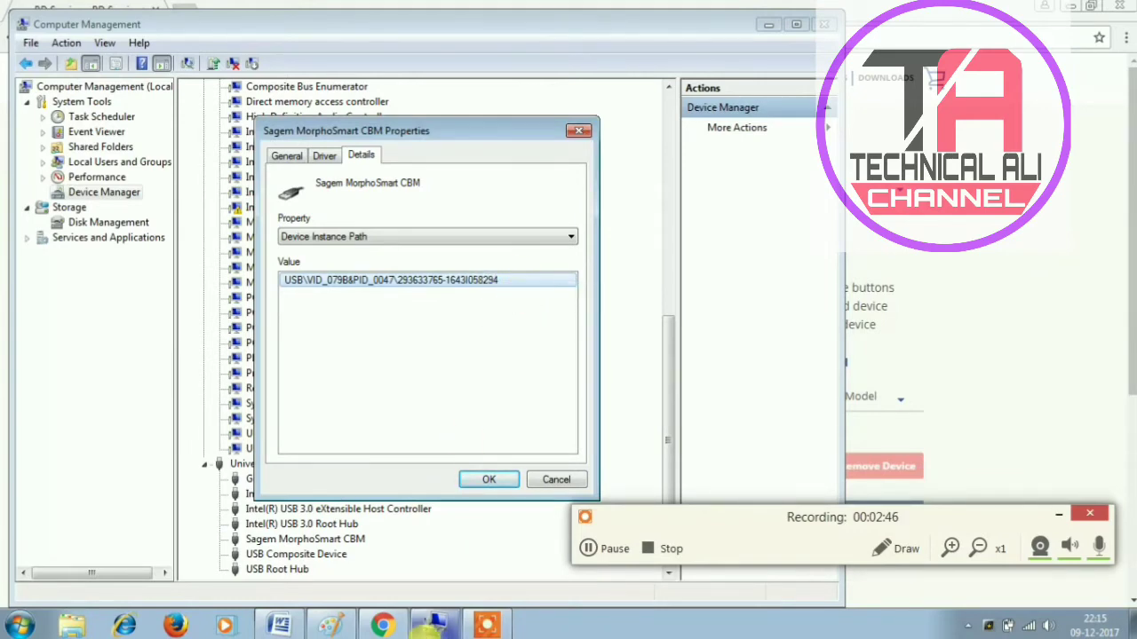
click(302, 628)
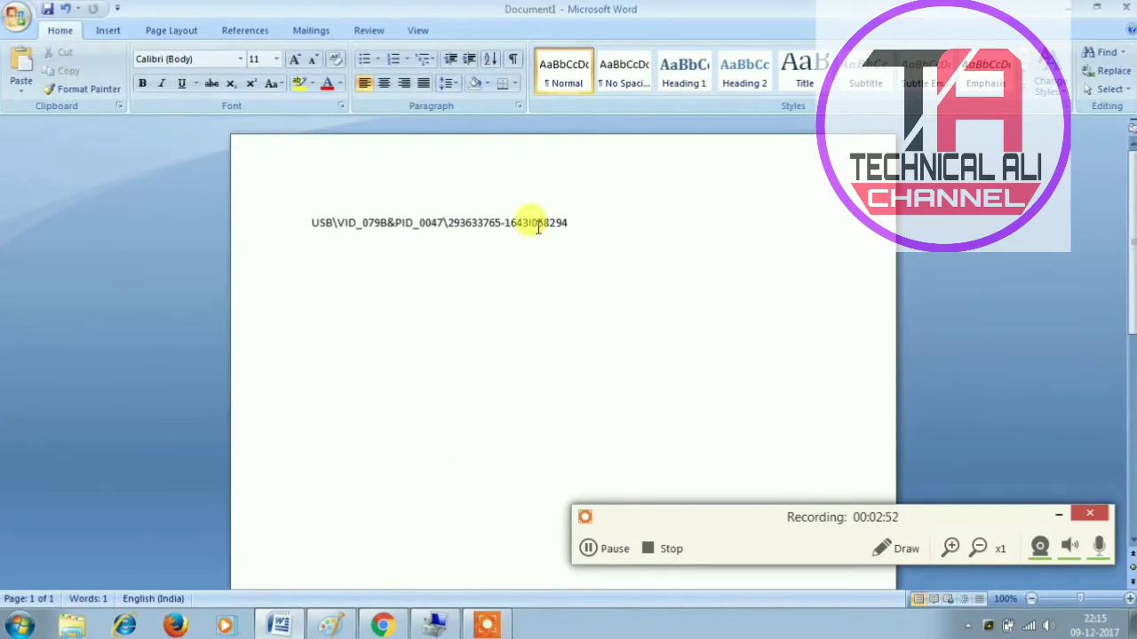
Select and copy the final part of the pasted path, from the hyphen through the device serial number.
drag(578, 229, 287, 252)
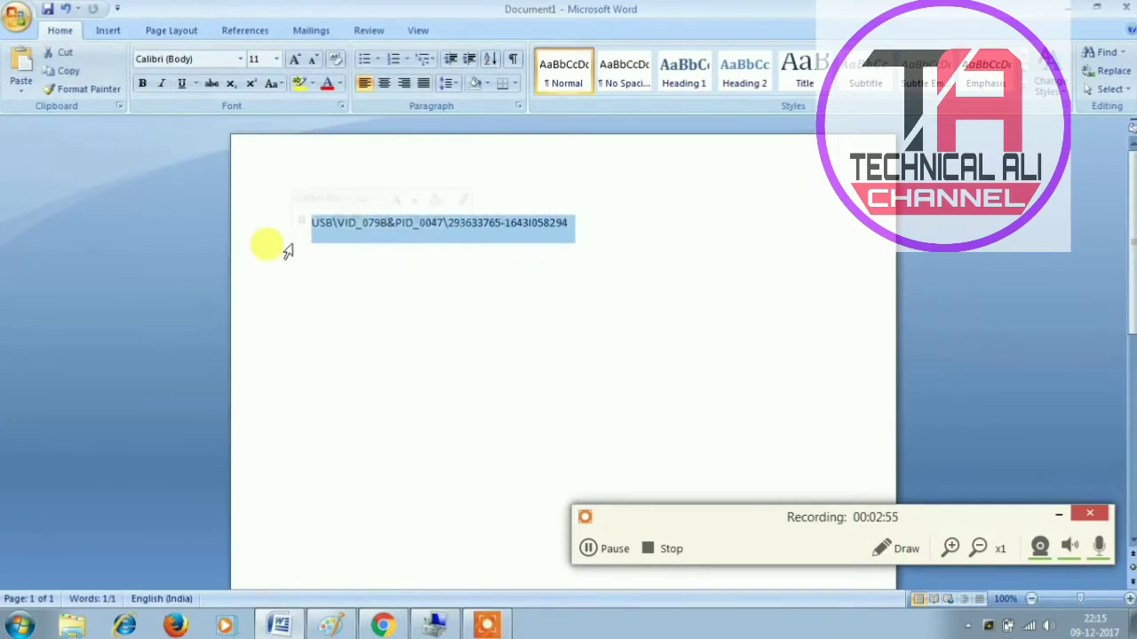
click(283, 248)
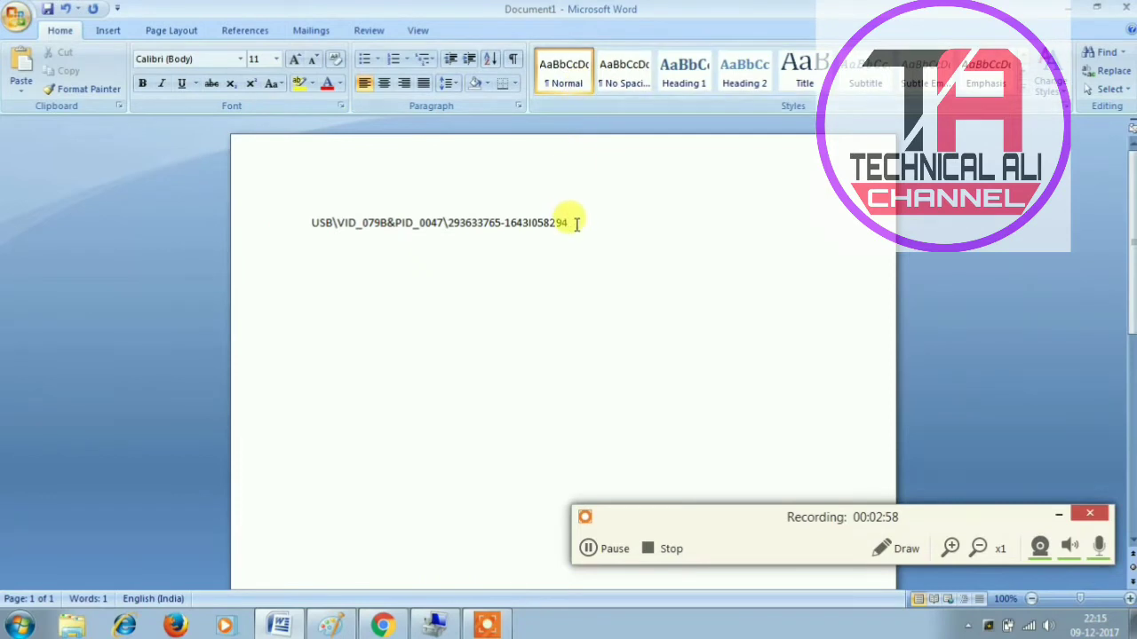
drag(570, 223, 508, 221)
click(507, 221)
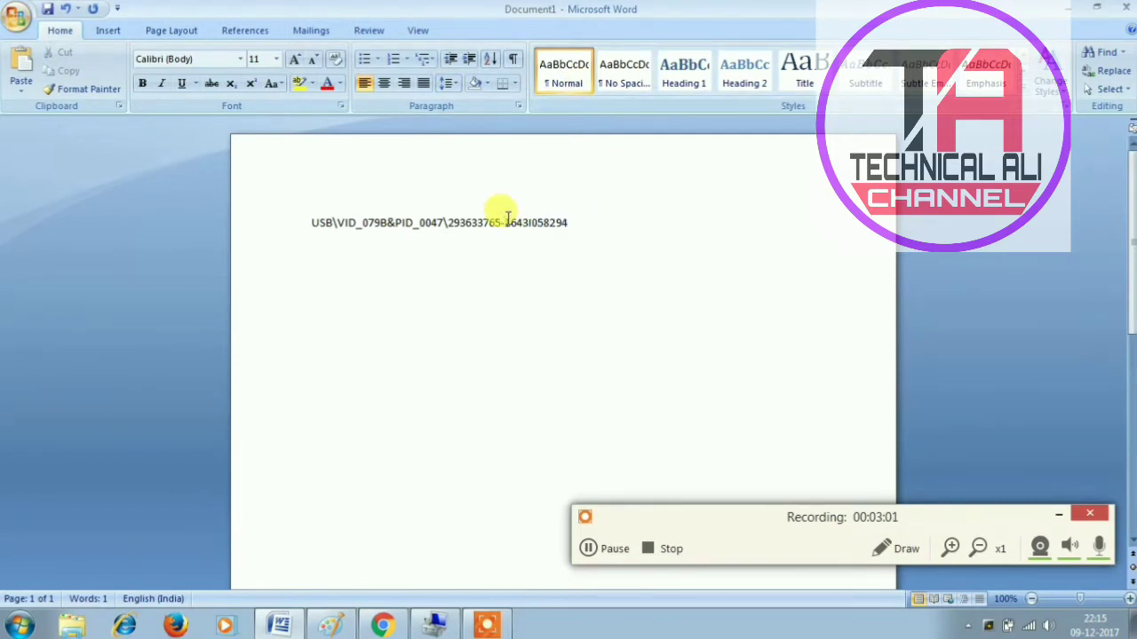
triple_click(506, 221)
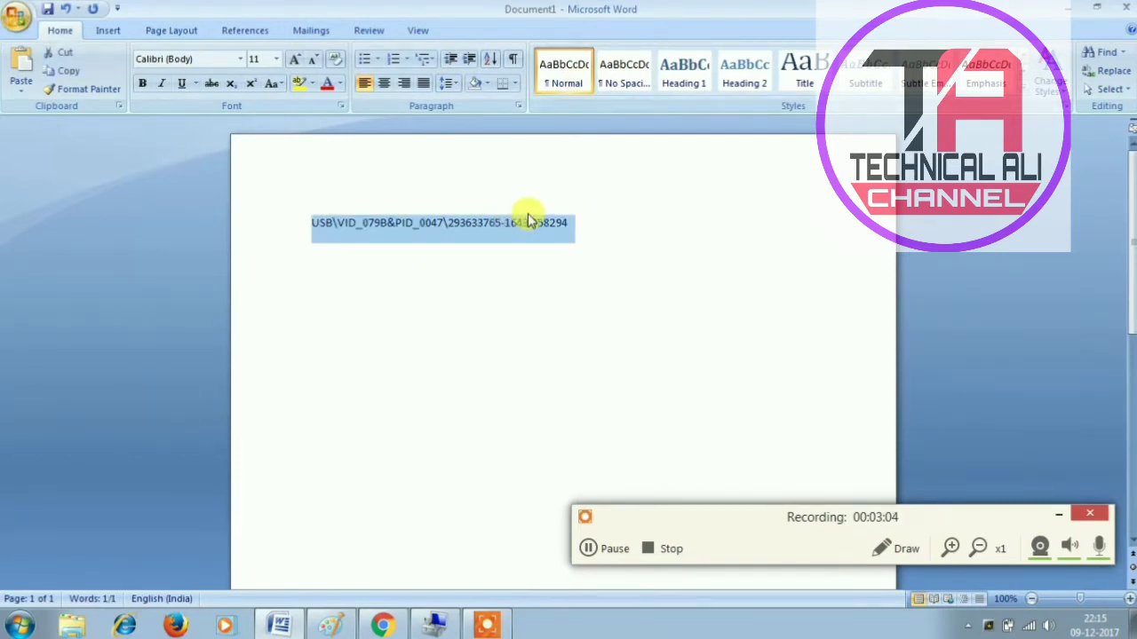
click(526, 214)
double_click(526, 214)
double_click(505, 222)
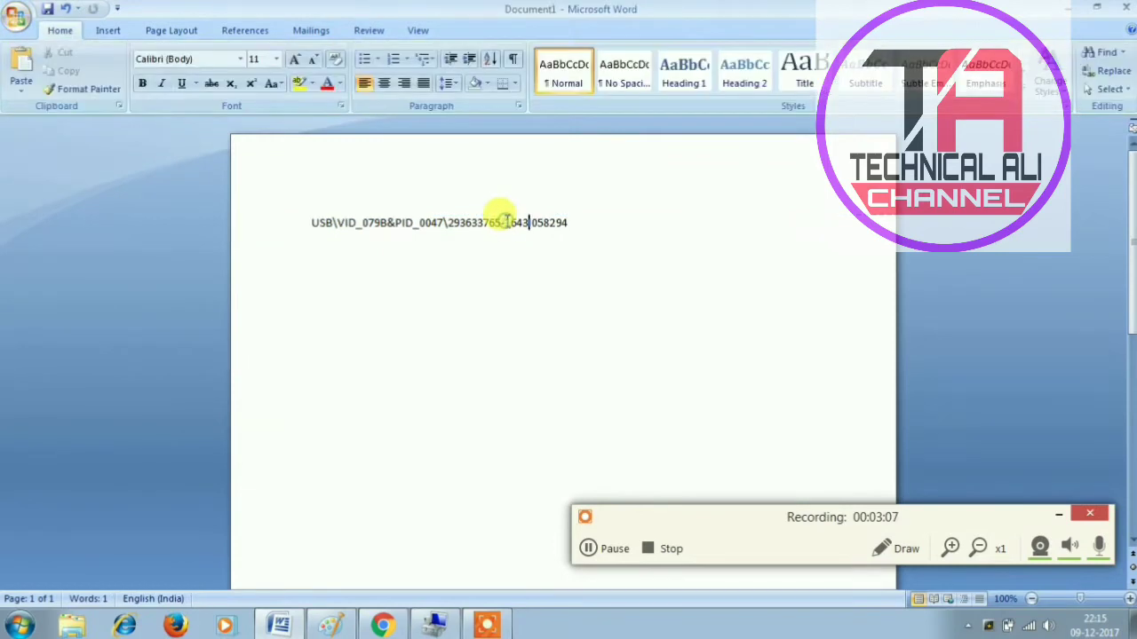
drag(502, 222, 544, 238)
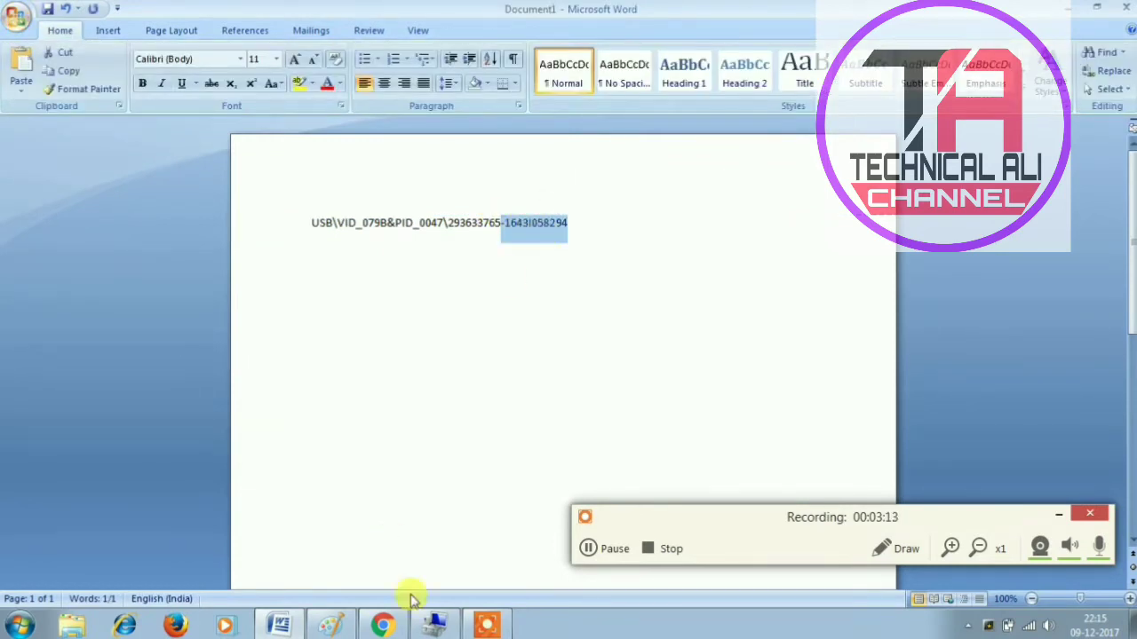
Switch to the RD Service page in Chrome and paste the copied text as the Device Serial No.
click(433, 625)
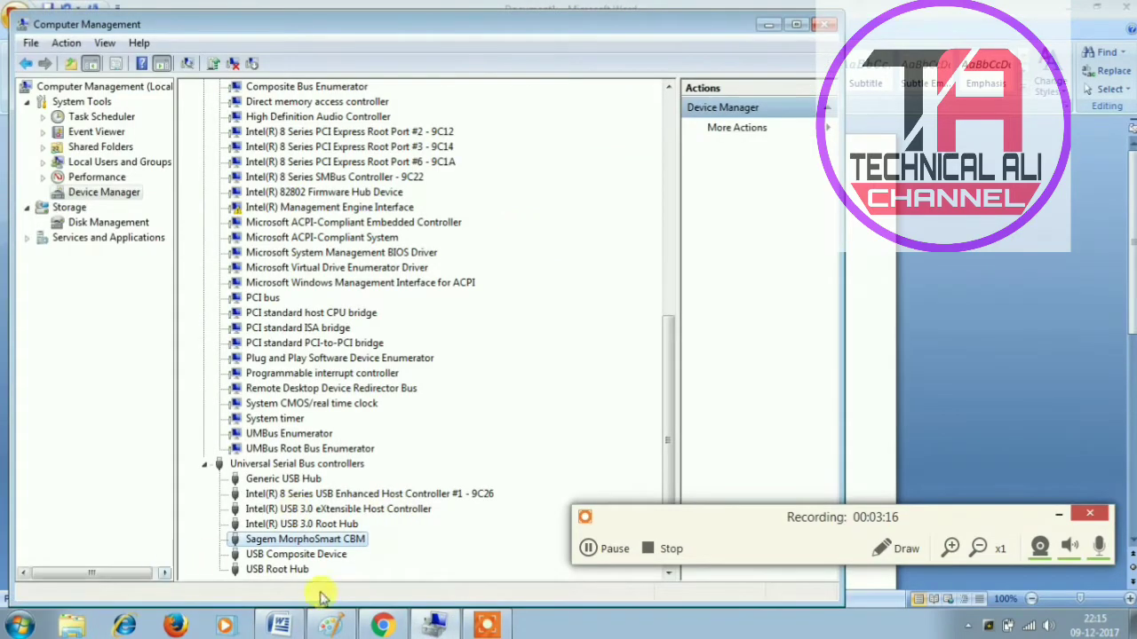
click(382, 626)
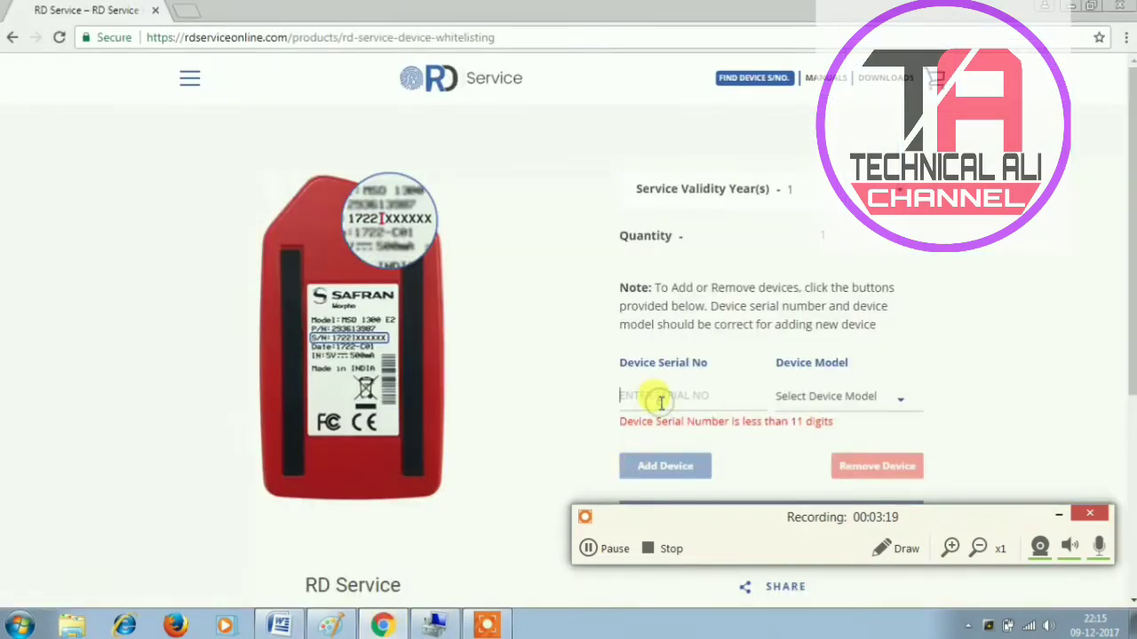
key(ctrl+v)
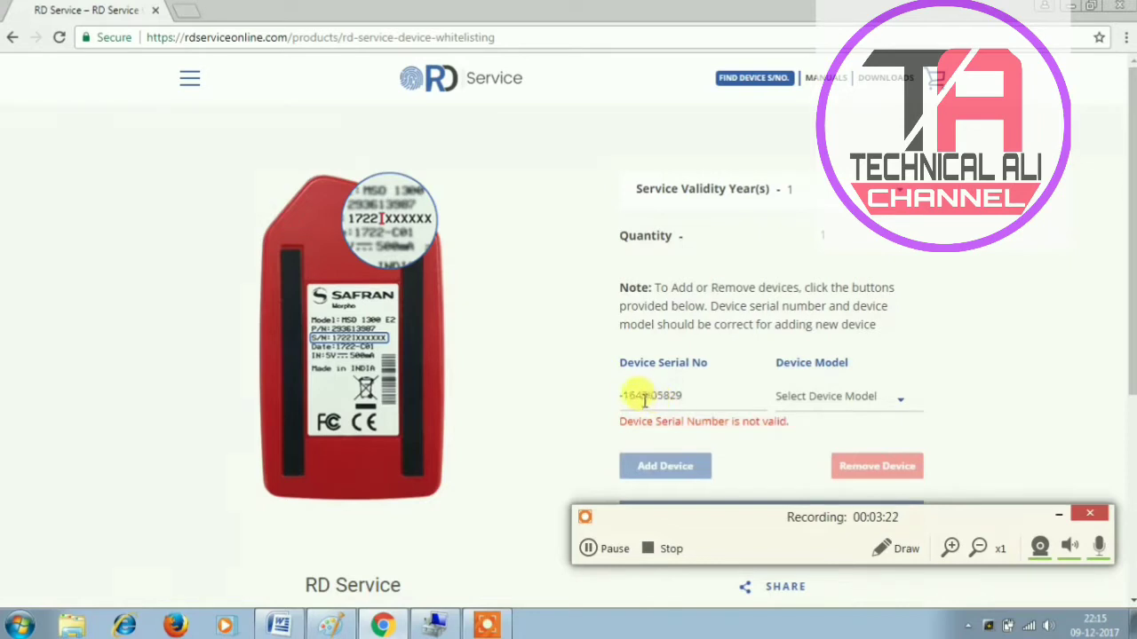
click(627, 396)
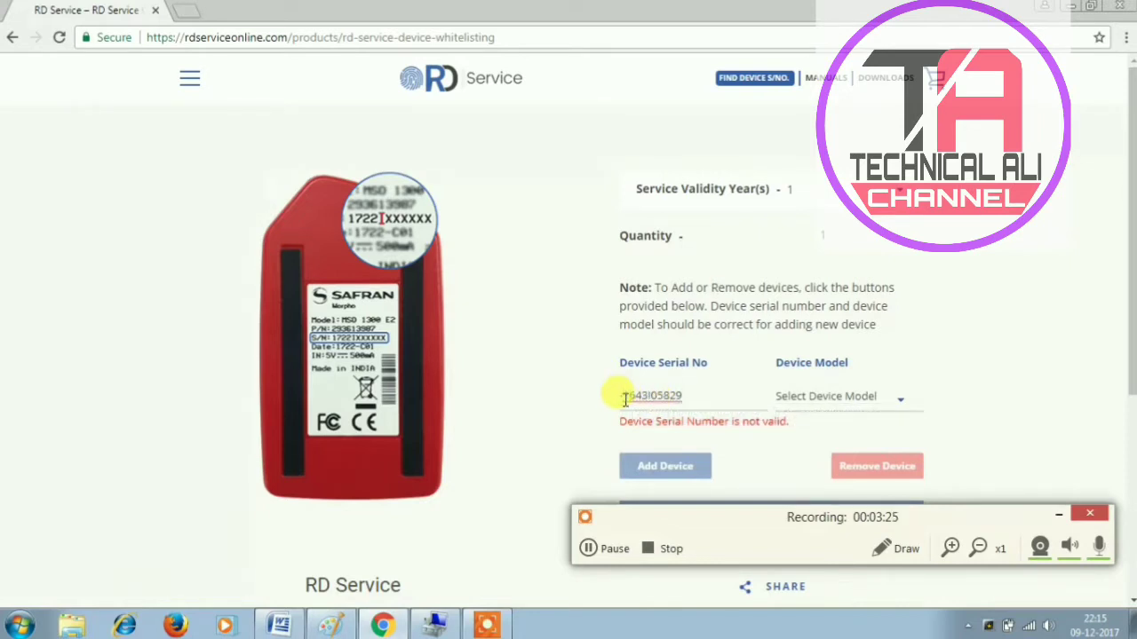
key(BackSpace)
click(691, 396)
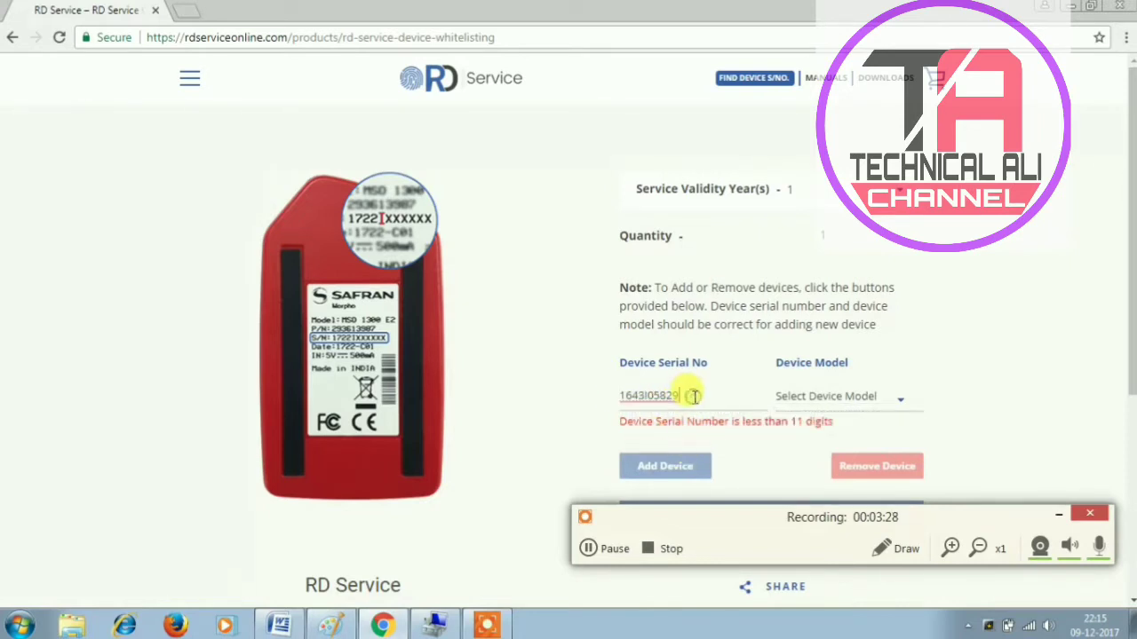
drag(691, 396, 592, 399)
key(ctrl+z)
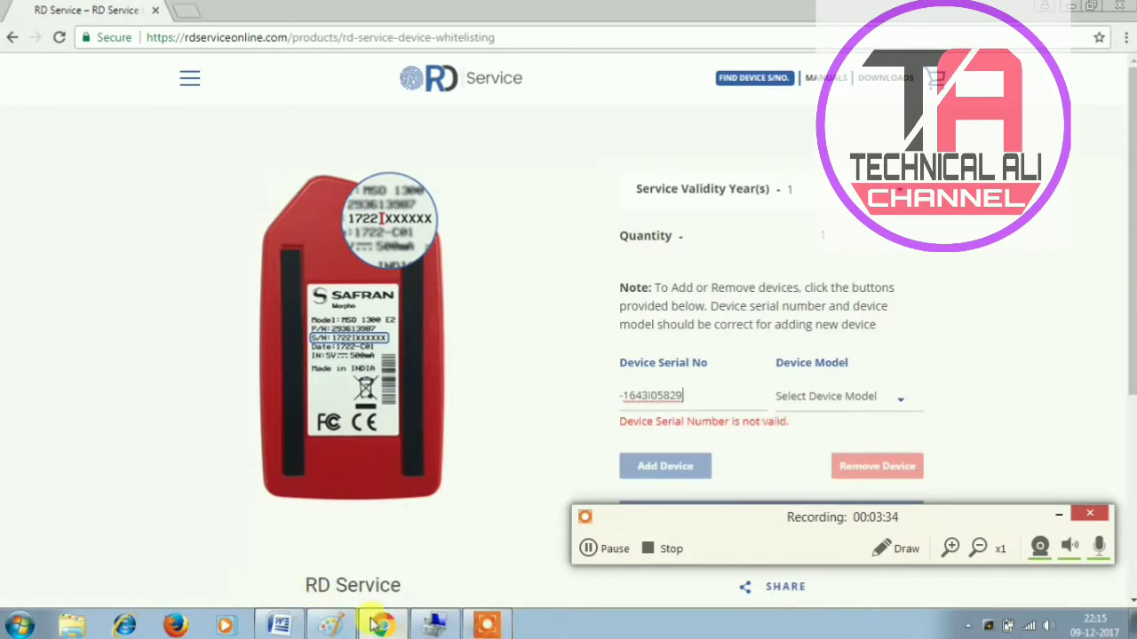
Switch to the Word document and copy only the serial number after the hyphen in the pasted path.
click(282, 626)
click(548, 255)
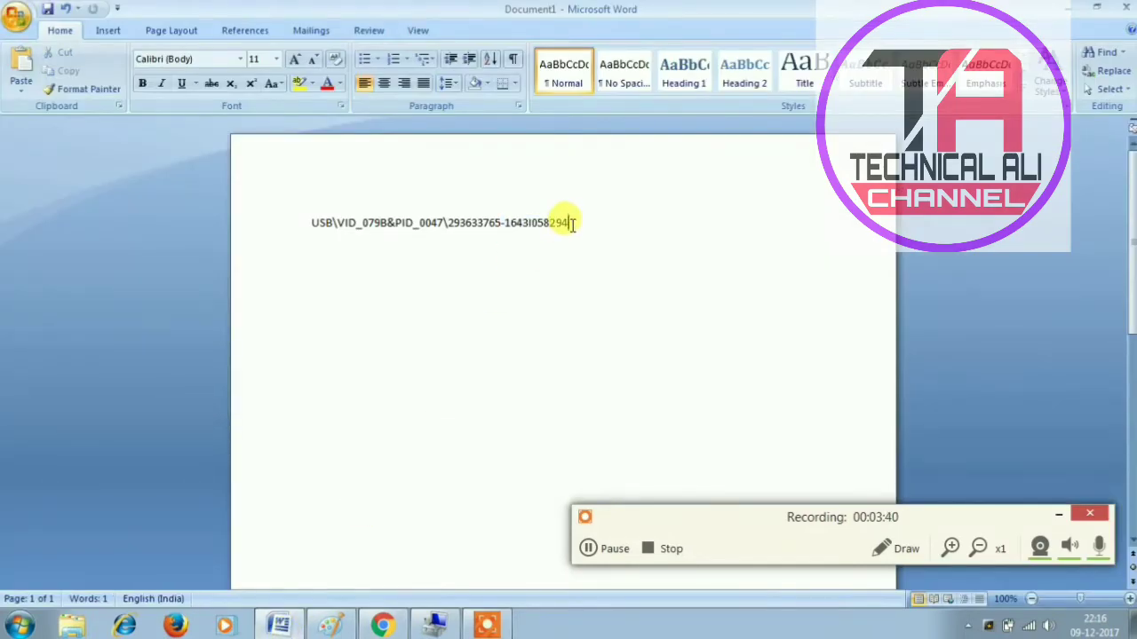
drag(573, 224, 506, 222)
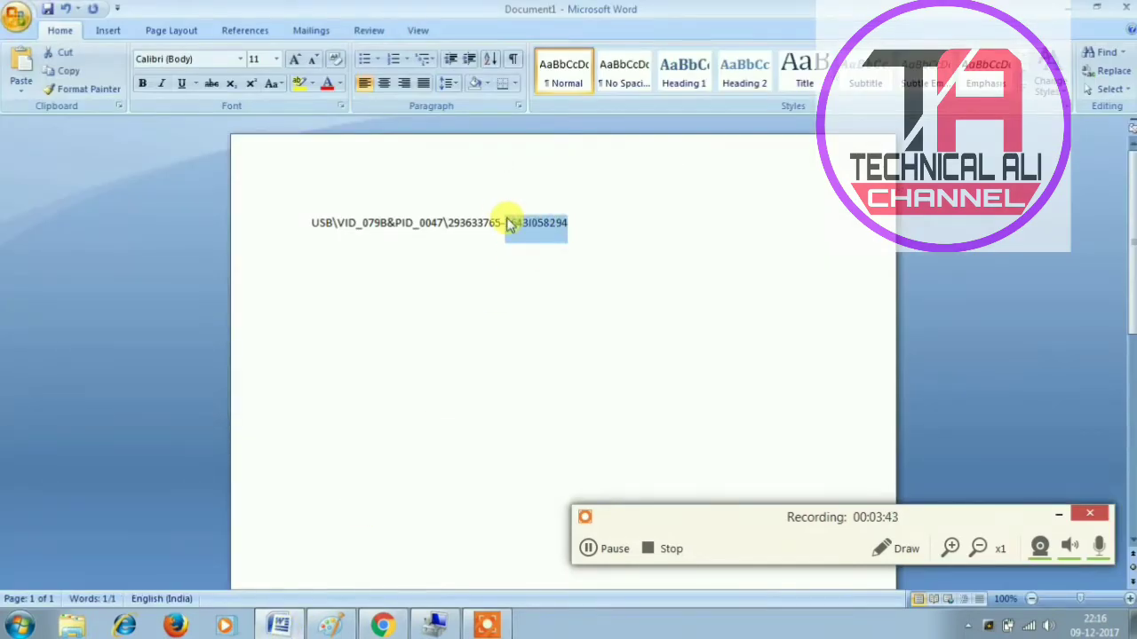
Return to the RD Service page in Chrome and replace the Device Serial No with the copied serial number.
click(434, 627)
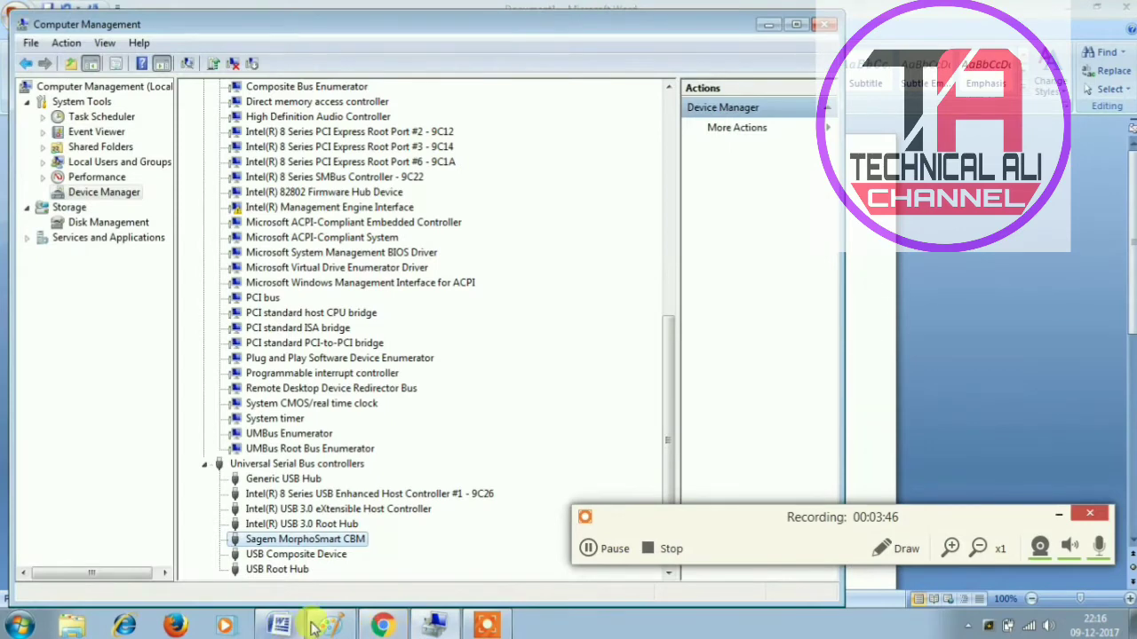
click(381, 626)
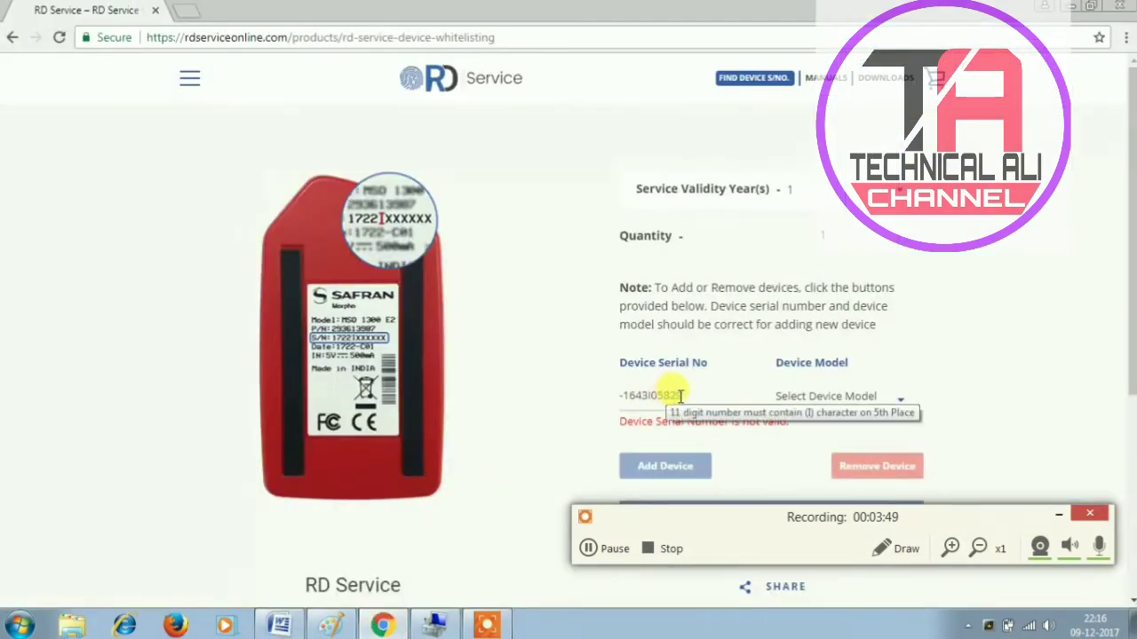
drag(680, 396, 560, 403)
key(ctrl+v)
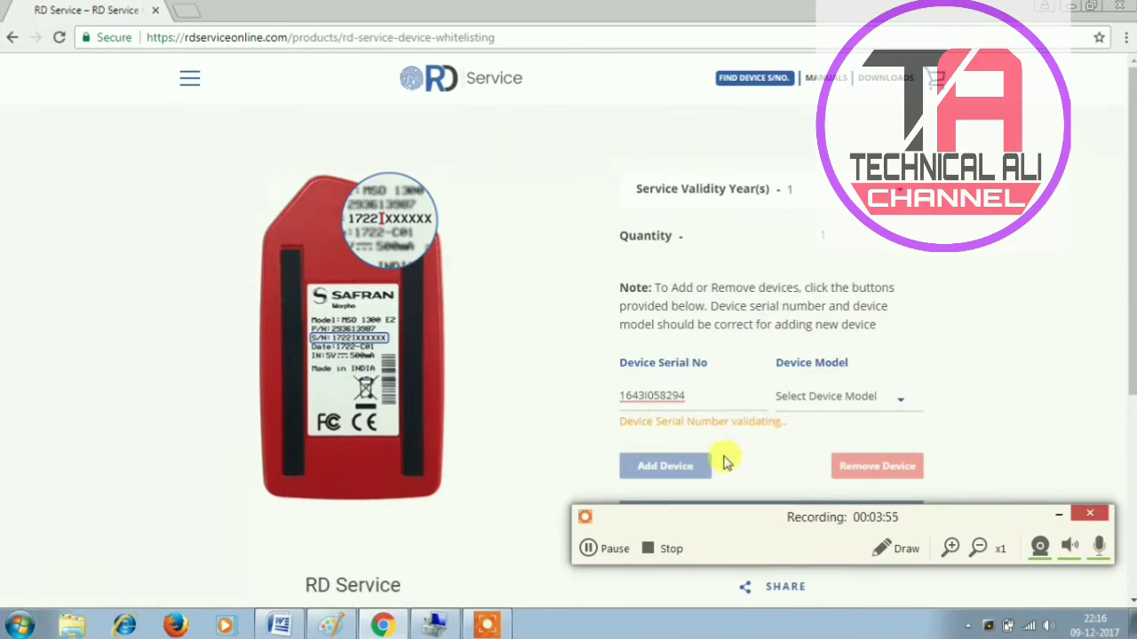
Frame the validation message under the Device Serial No with a red rectangle, clearing any earlier freehand stroke.
click(895, 547)
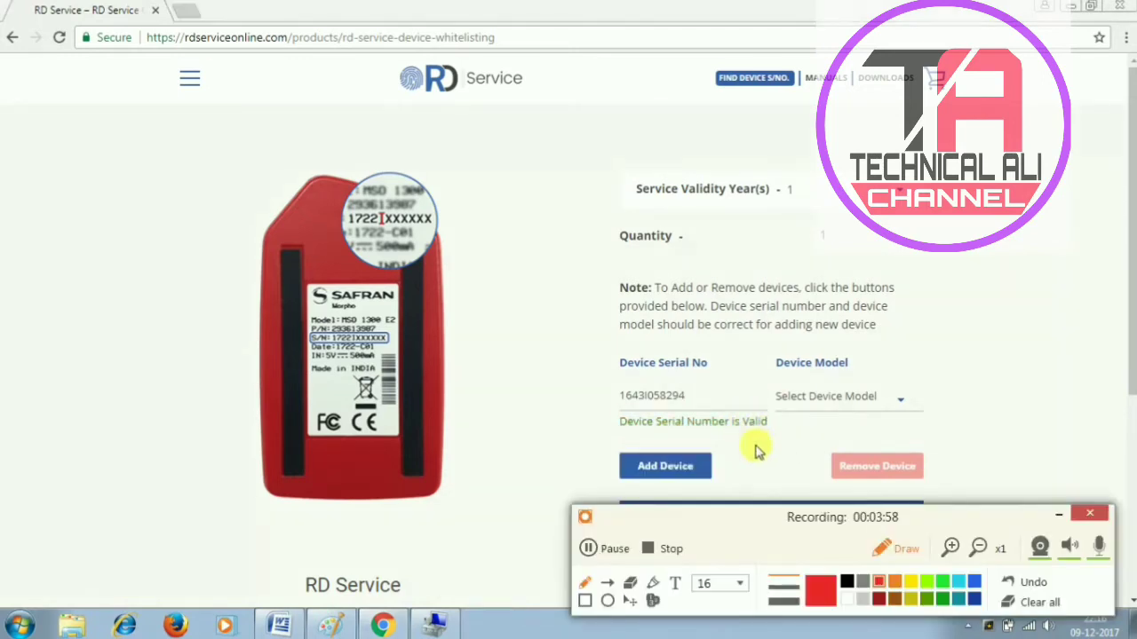
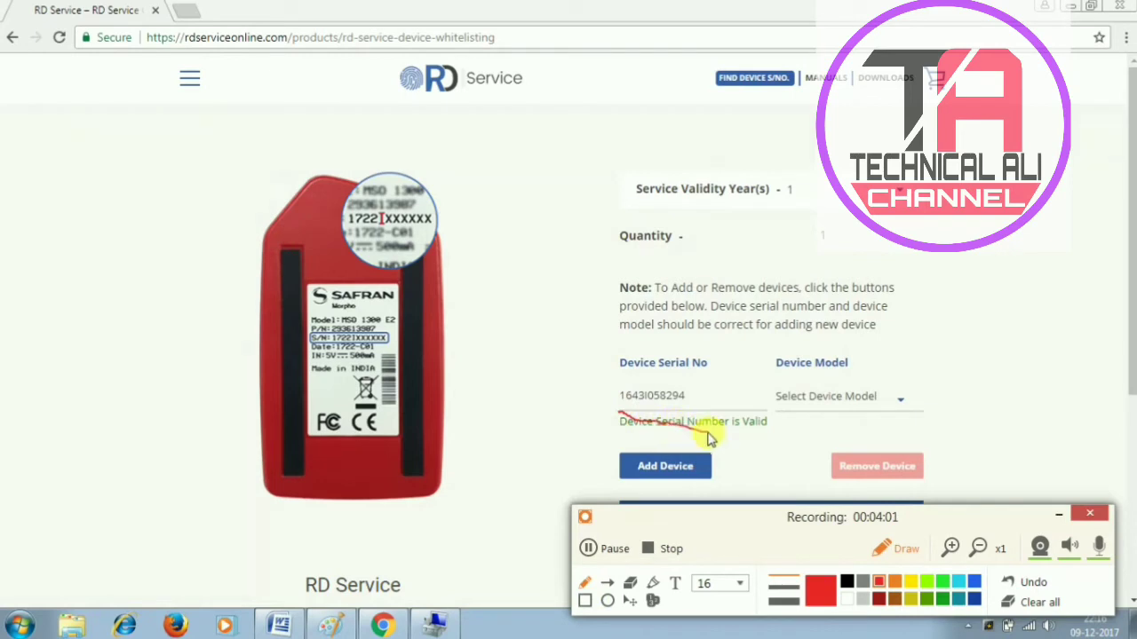
click(1032, 602)
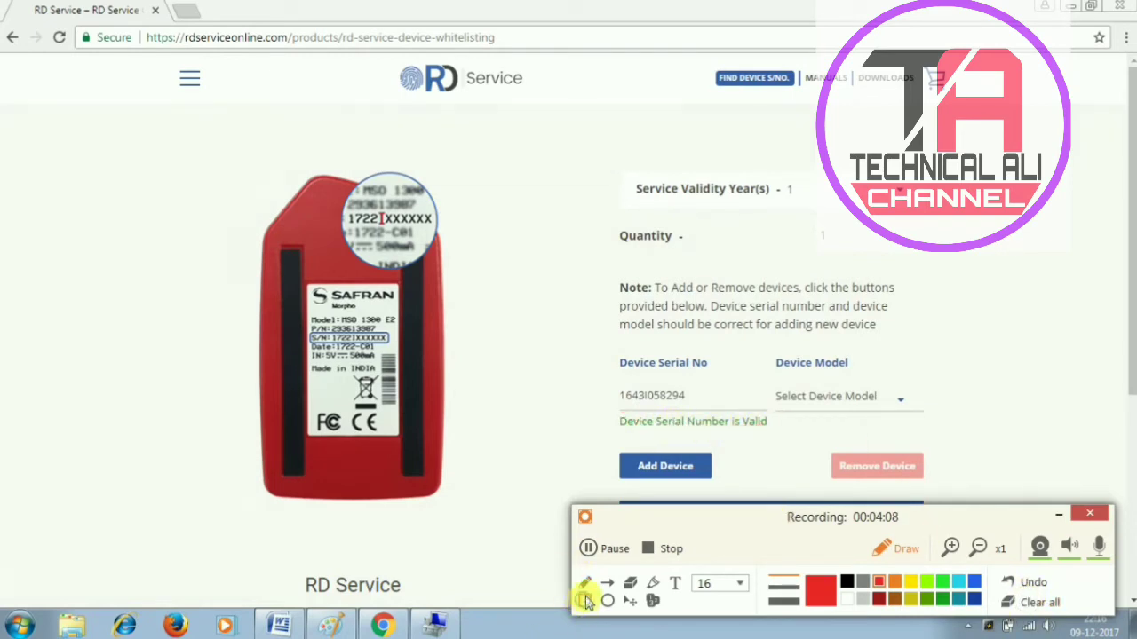
click(585, 601)
drag(606, 409, 773, 437)
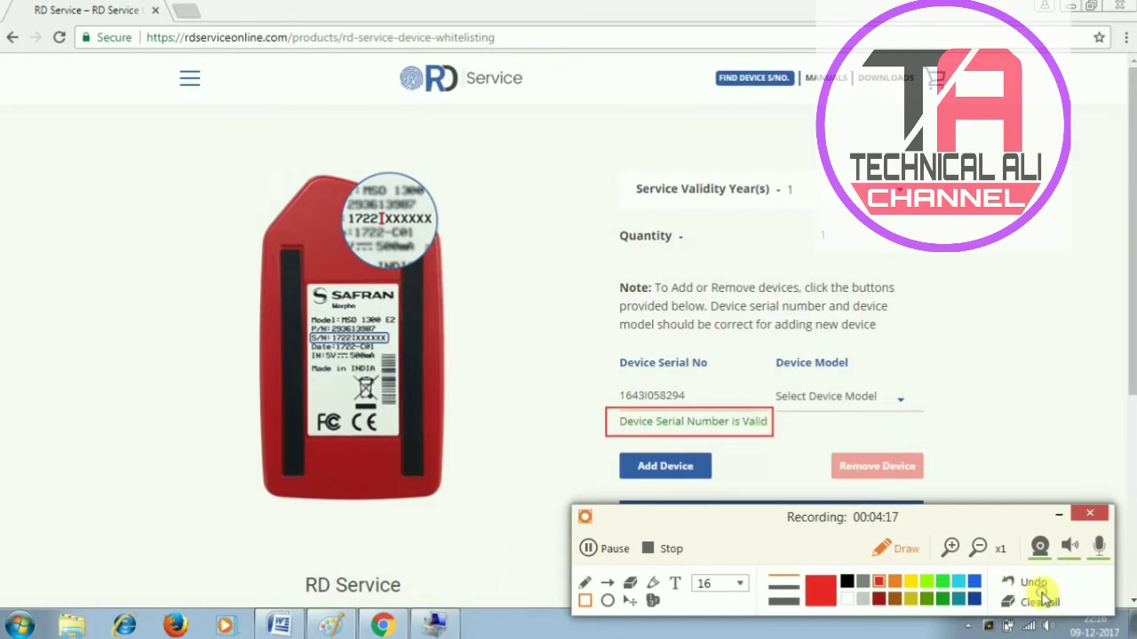
click(902, 558)
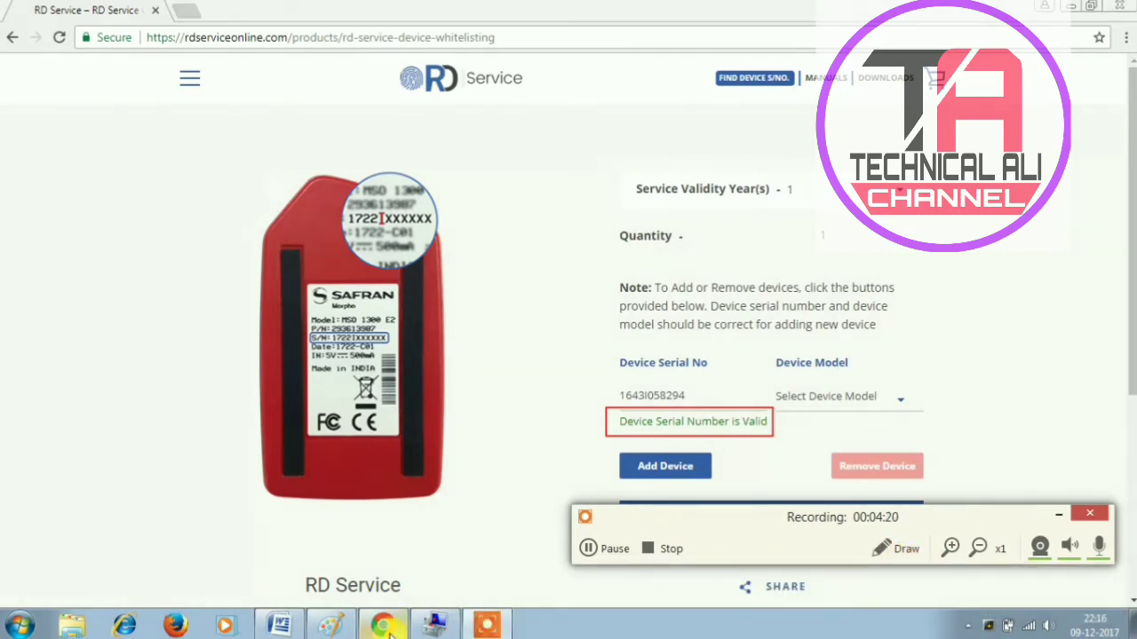
Reopen the Sagem MorphoSmart CBM properties in Computer Management and frame the serial number in the Device Instance Path in red.
click(434, 626)
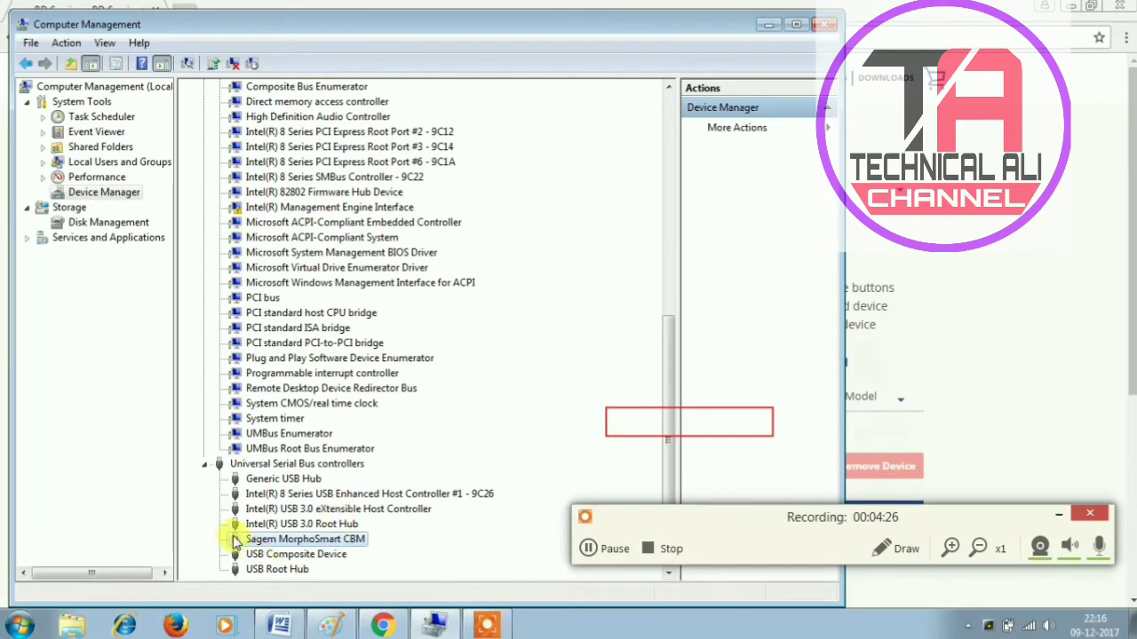
right_click(277, 542)
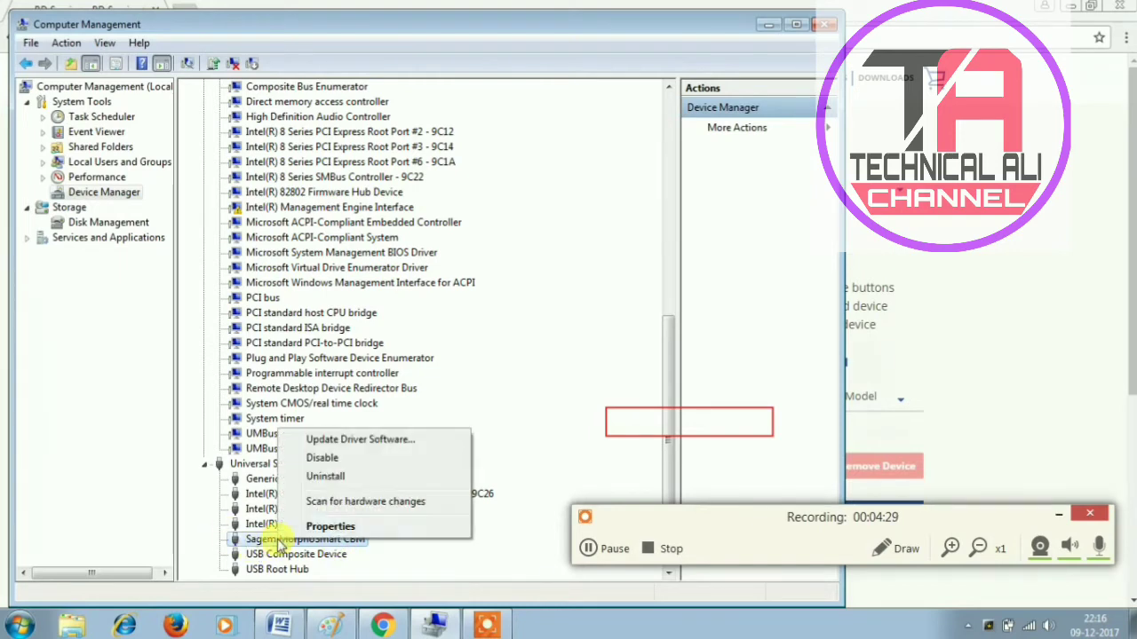
click(324, 525)
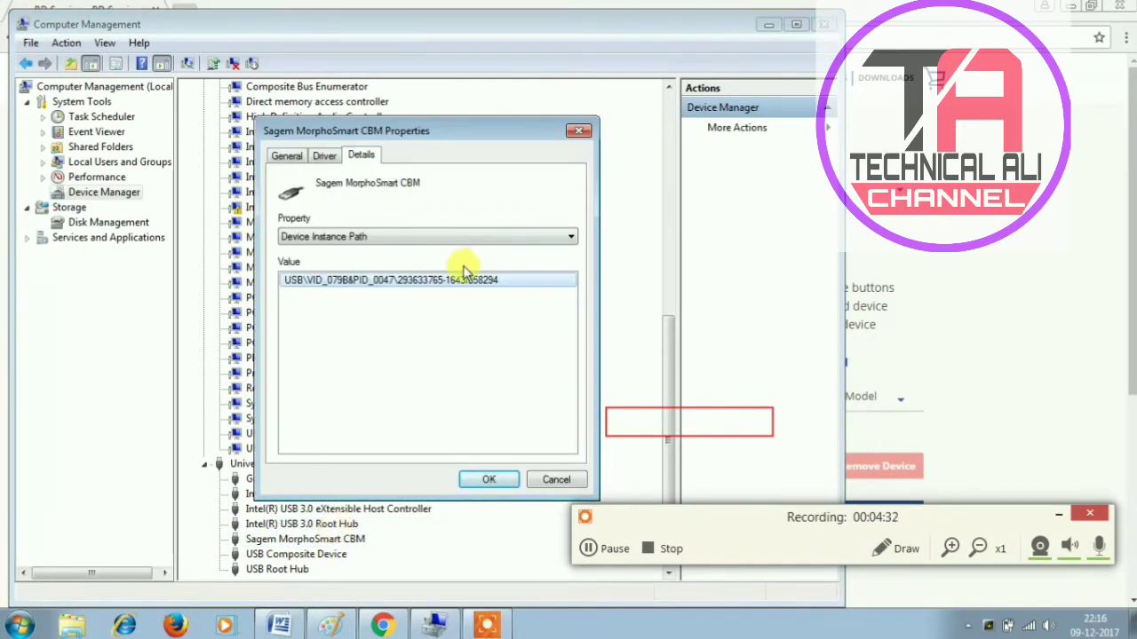
click(902, 544)
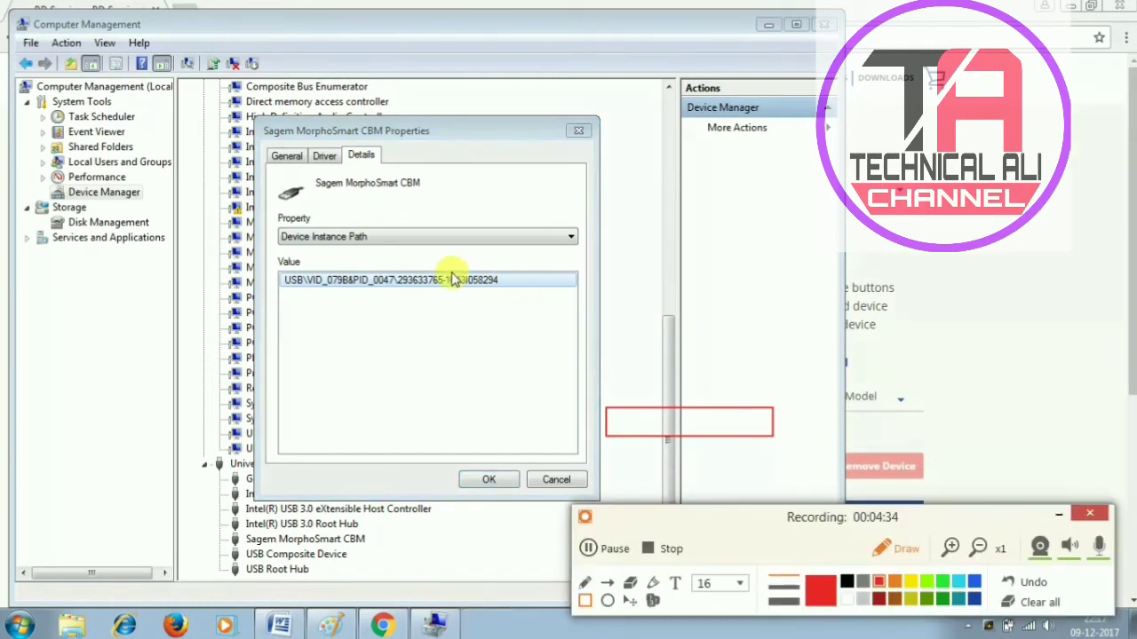
mouse_move(439, 267)
mouse_down()
mouse_move(507, 326)
mouse_move(522, 320)
mouse_up()
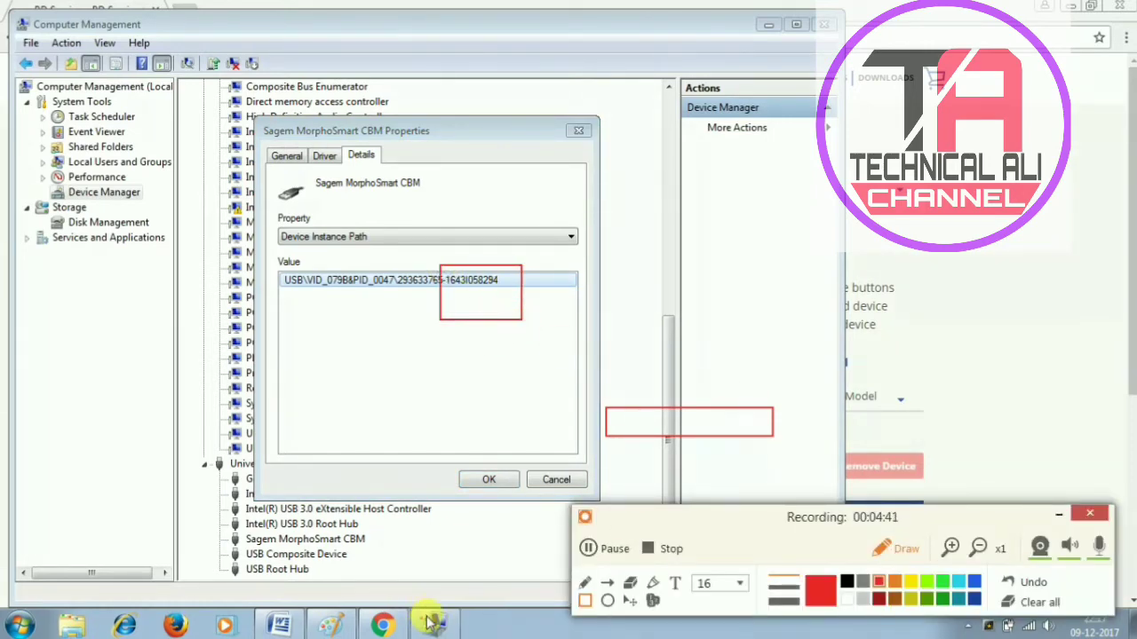
click(901, 548)
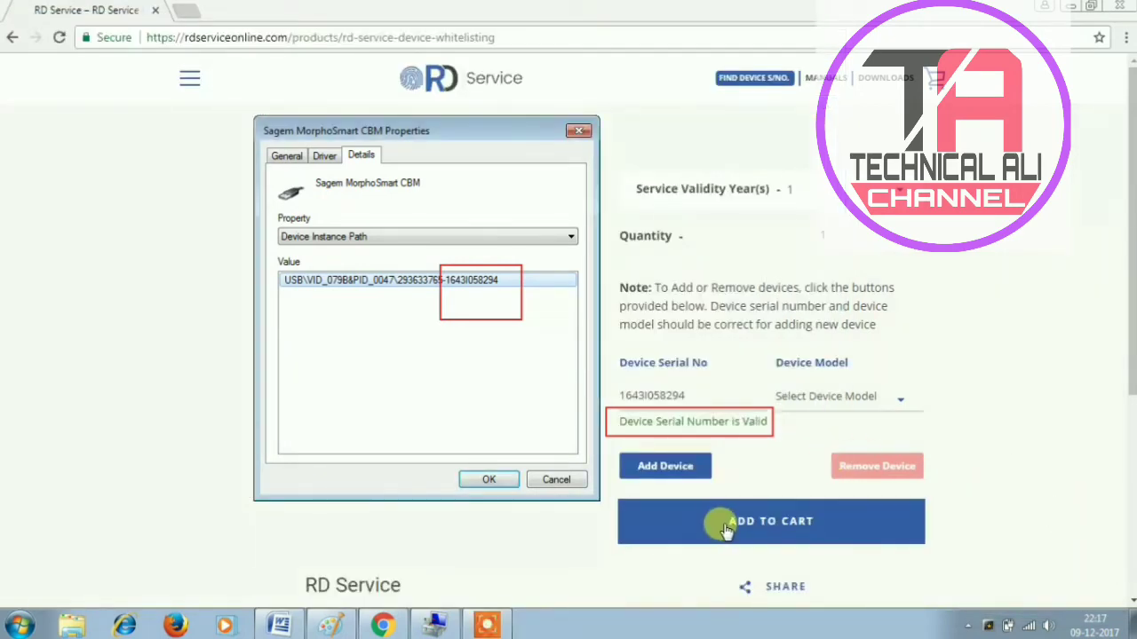
Add the RD Service for the MSO1300E2 device to the cart and proceed to checkout.
click(721, 527)
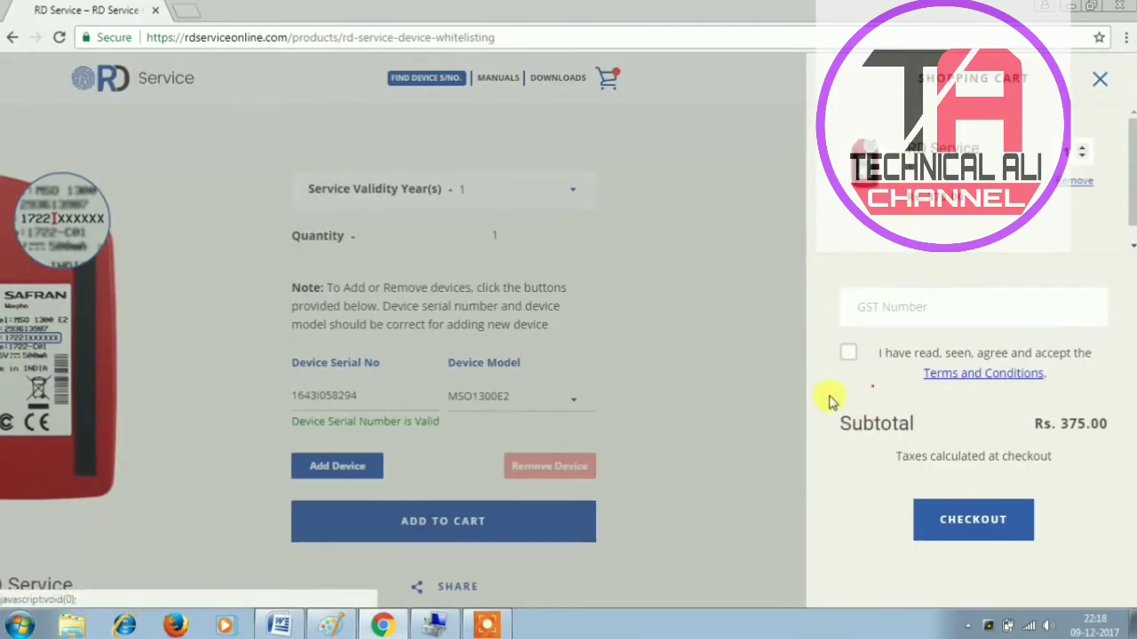
click(975, 531)
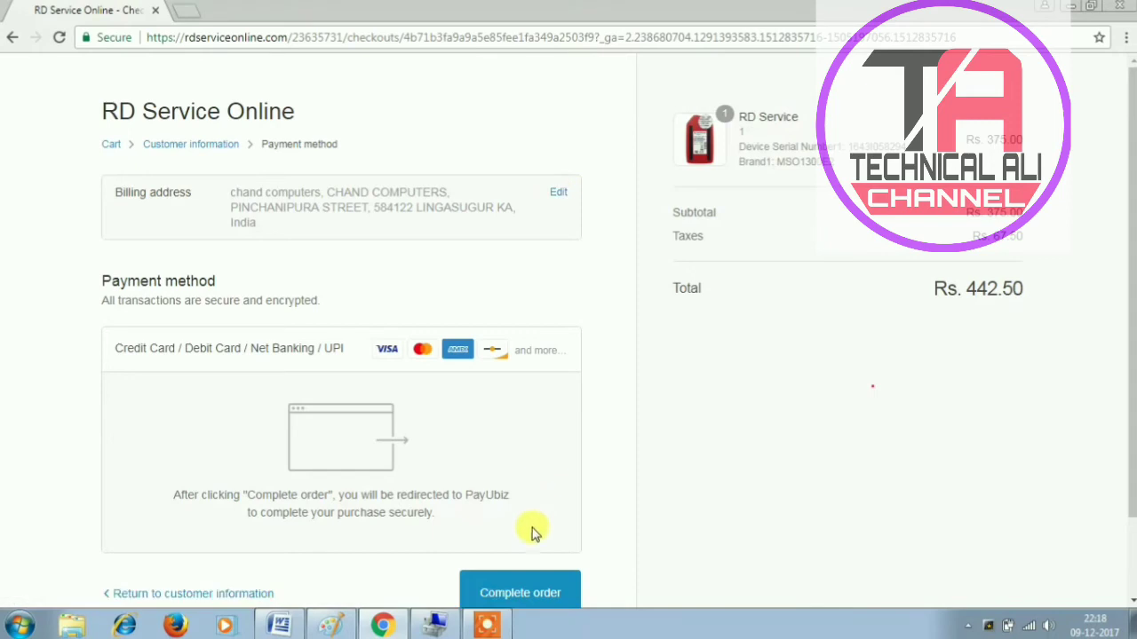
Return to the customer information and frame the billing address, order total and account e-mail in red, clearing the markings when finished.
click(221, 149)
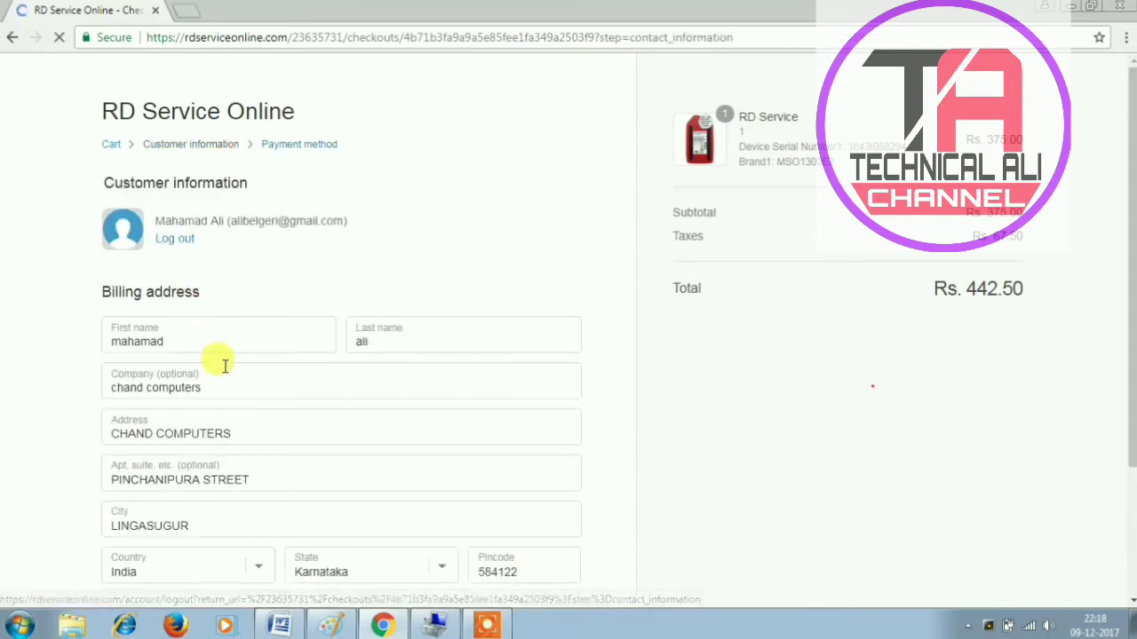
click(487, 626)
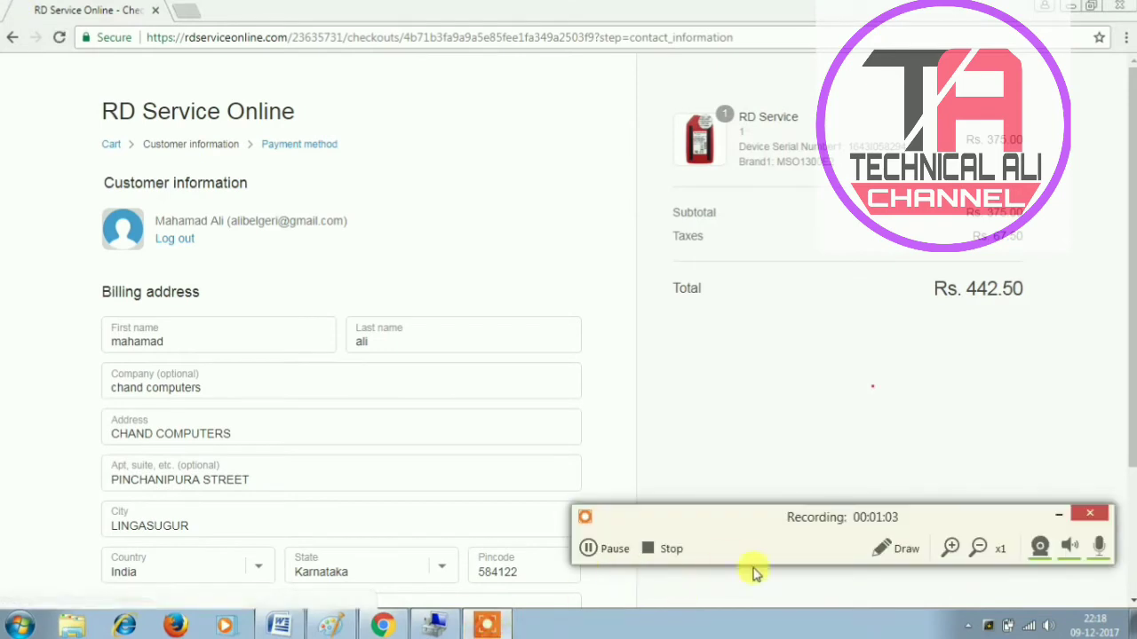
click(892, 548)
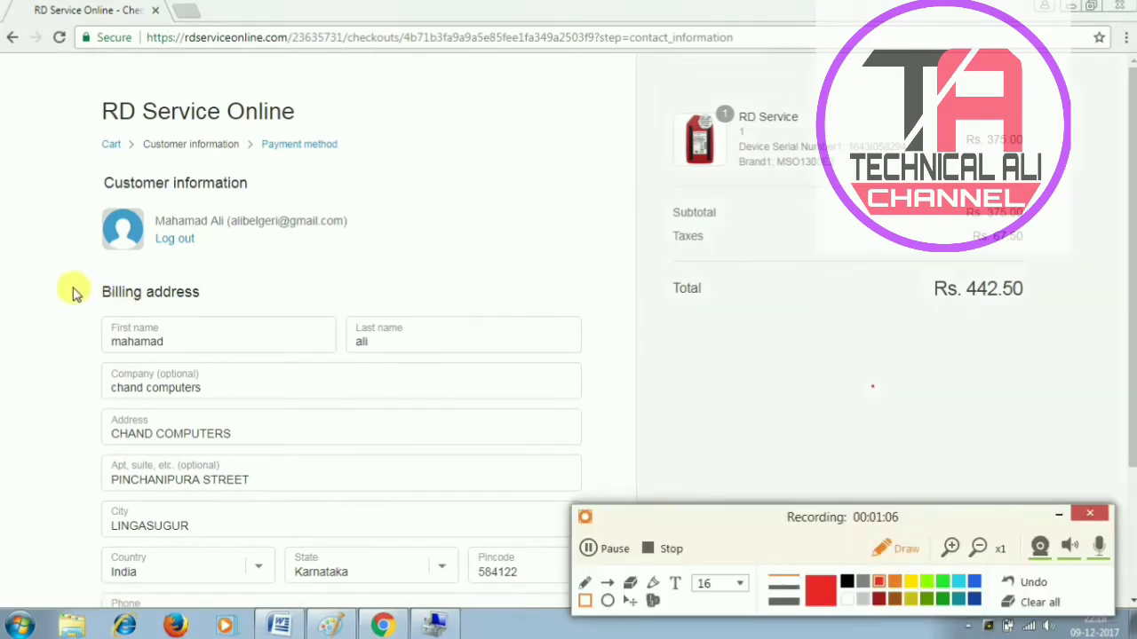
mouse_move(72, 288)
mouse_down()
mouse_move(310, 447)
mouse_move(589, 538)
mouse_move(584, 587)
mouse_up()
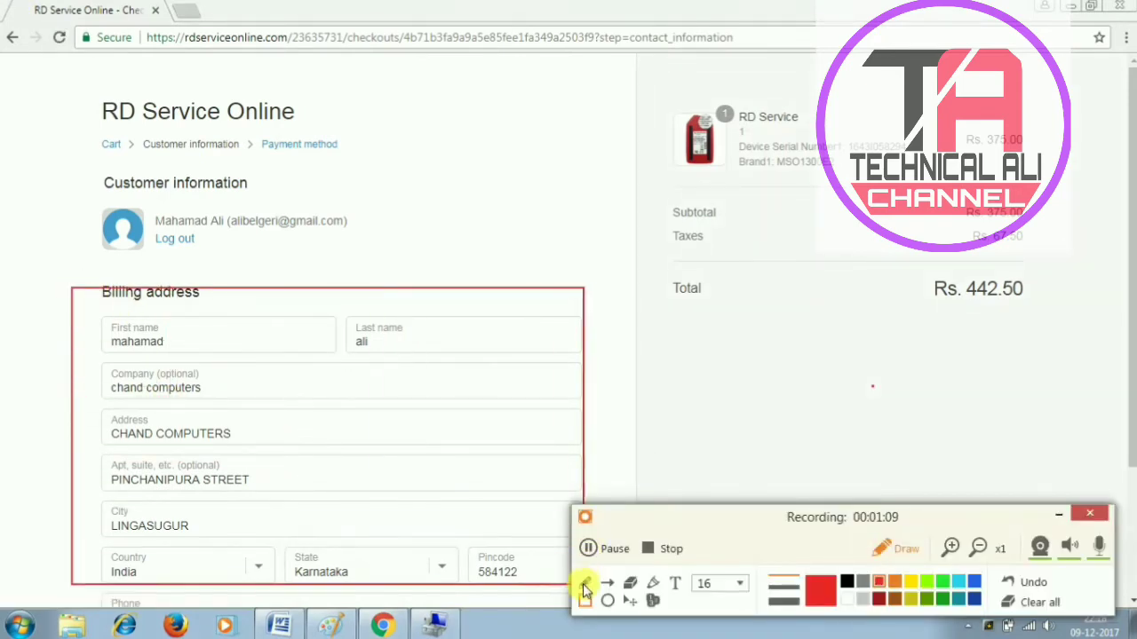
mouse_move(651, 273)
mouse_down()
mouse_move(723, 325)
mouse_move(1038, 330)
mouse_up()
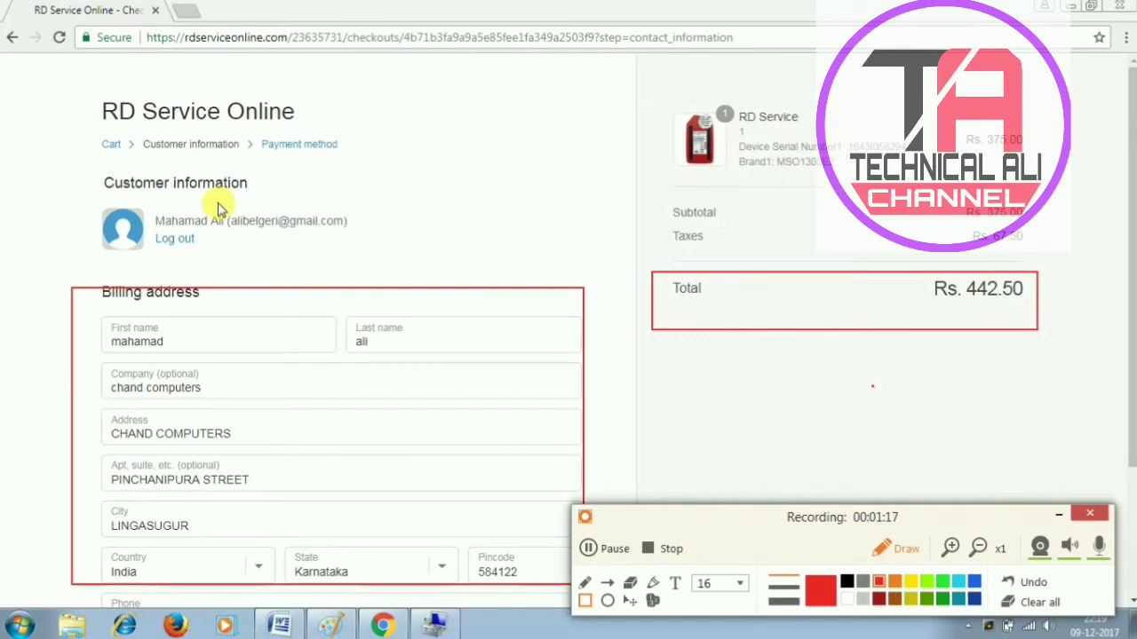
mouse_move(220, 207)
mouse_down()
mouse_move(254, 233)
mouse_move(362, 260)
mouse_up()
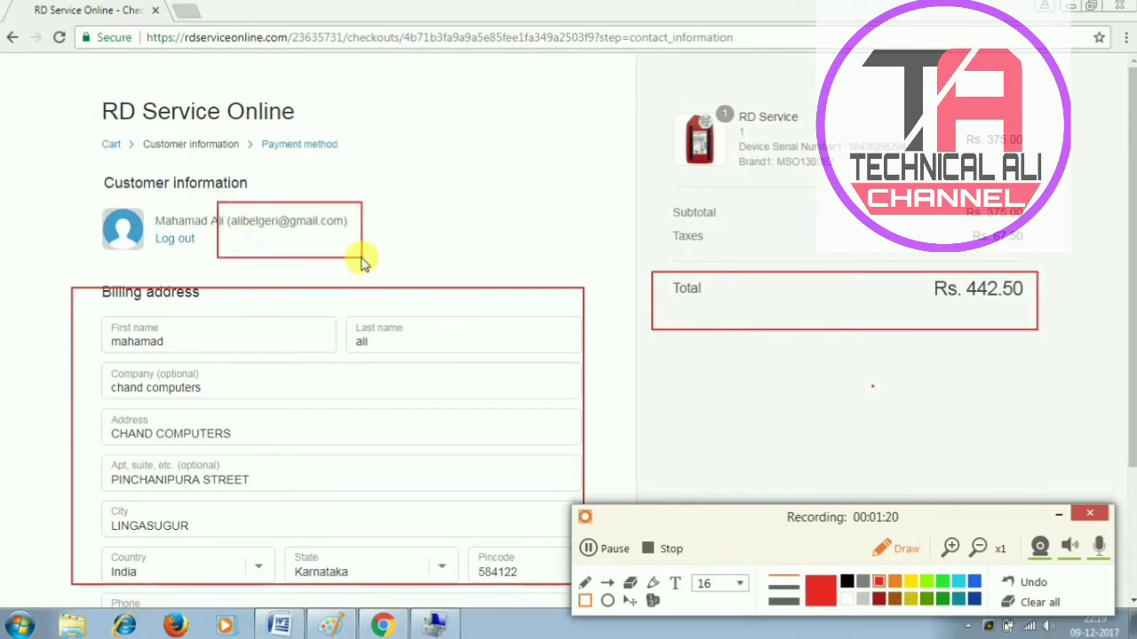
click(1021, 604)
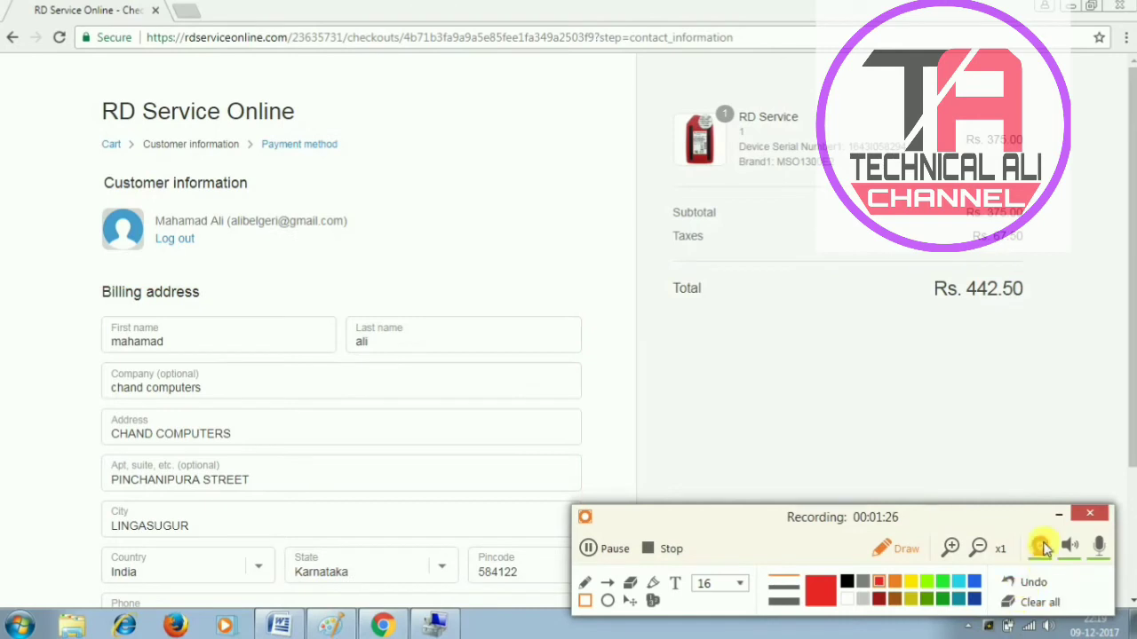
click(1066, 515)
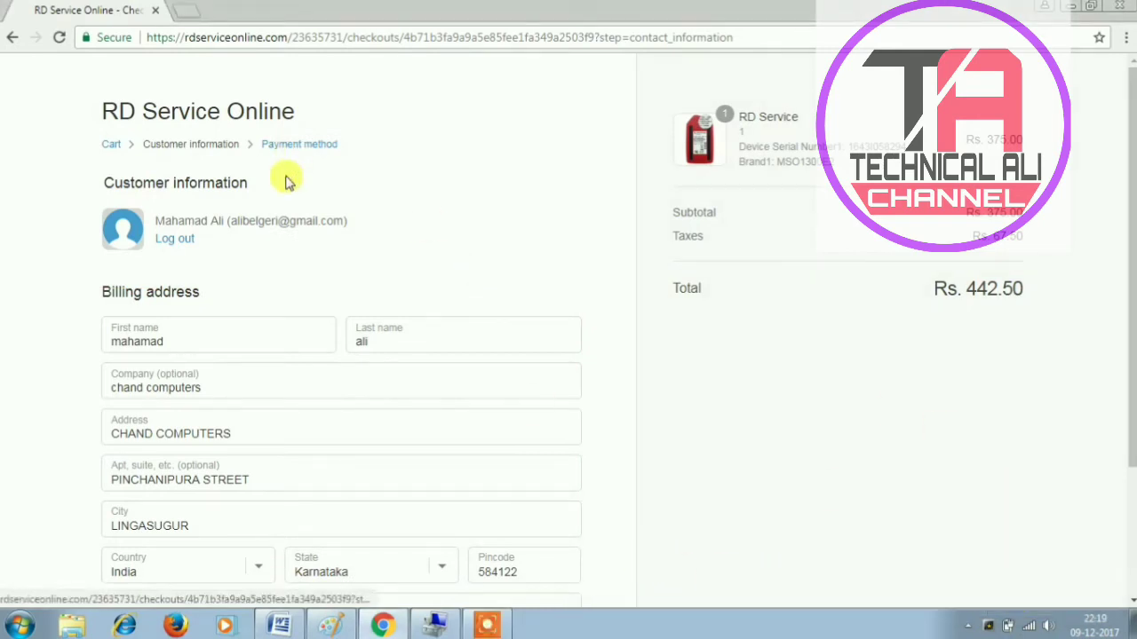
Log out of the checkout account and open the Create Account form for a new user.
drag(1126, 172, 1126, 226)
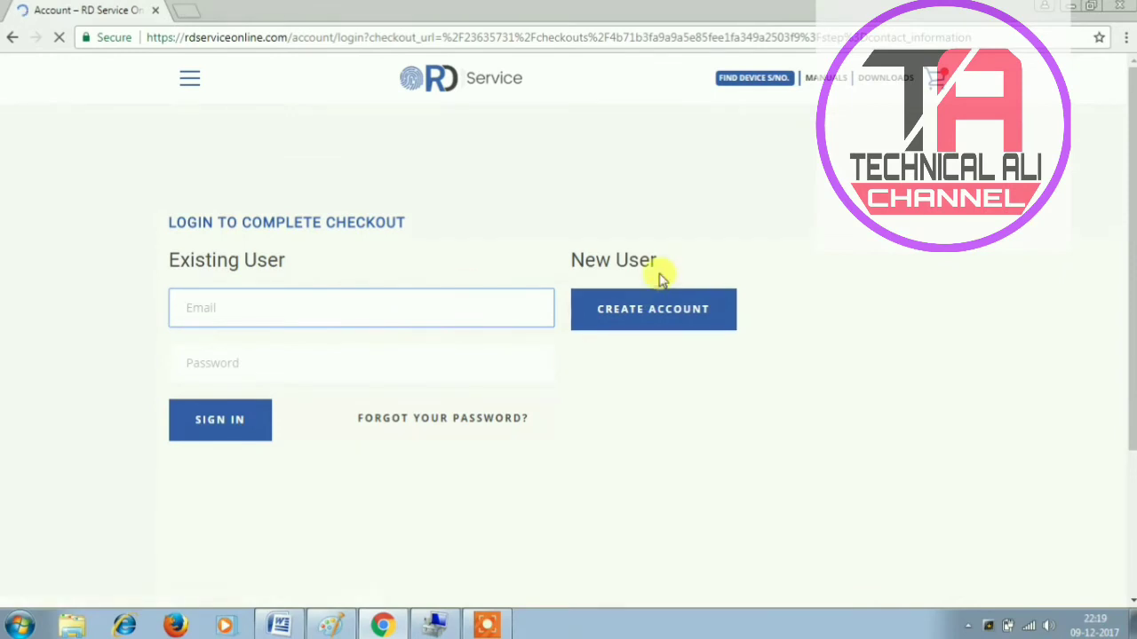
click(643, 311)
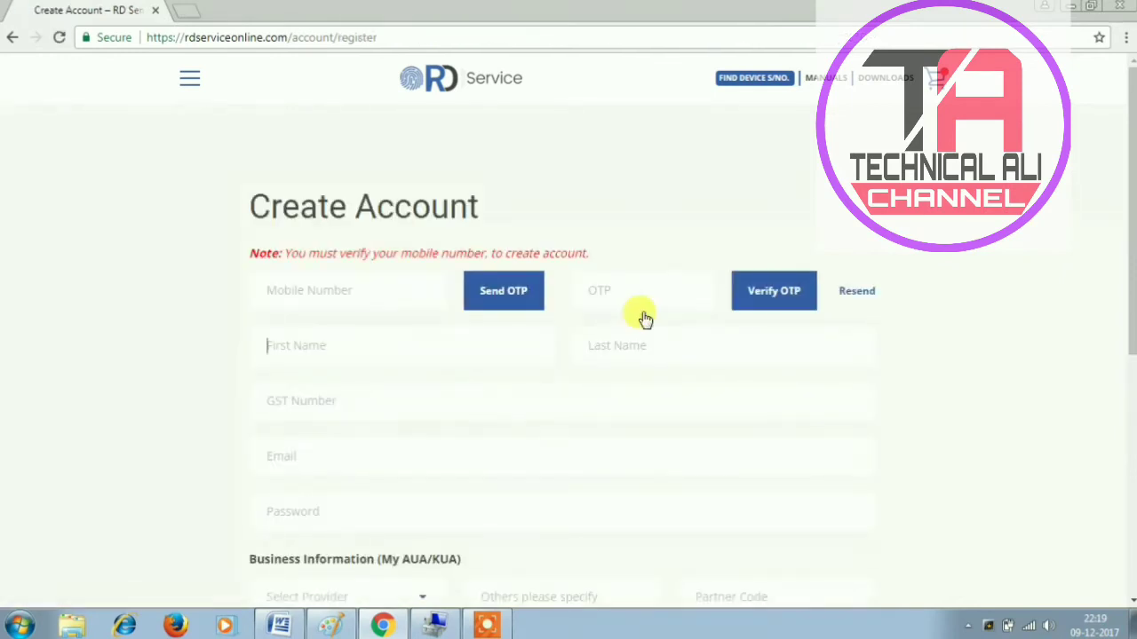
Frame the Mobile Number, OTP, First Name, Last Name, GST Number, Email and Password fields of the Create Account form in red.
click(484, 629)
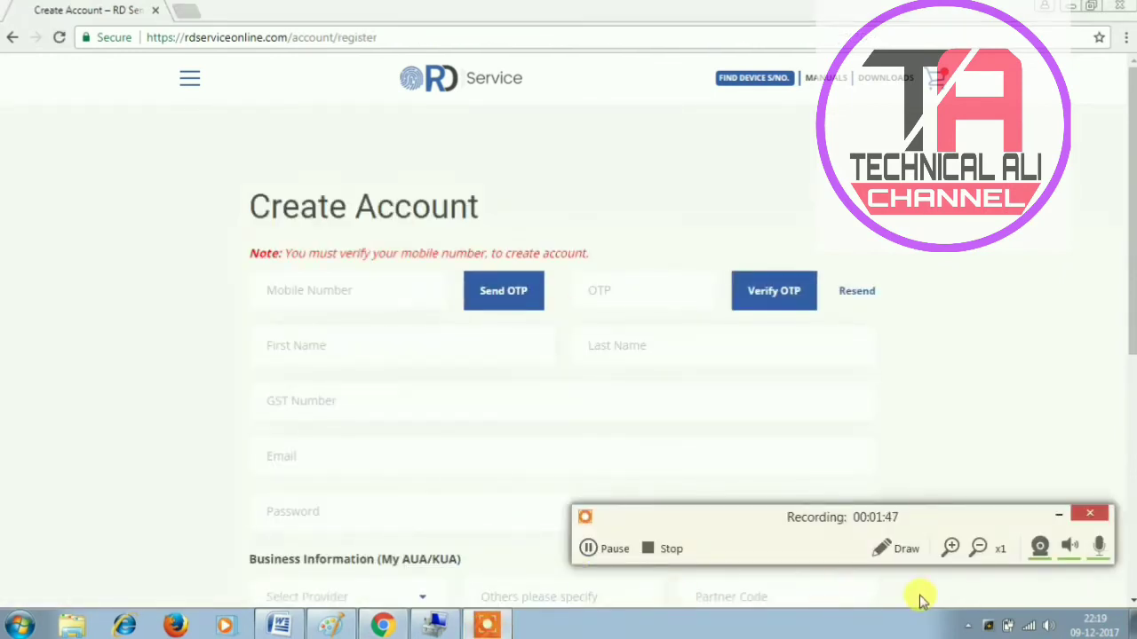
click(890, 550)
mouse_move(244, 270)
mouse_down()
mouse_move(315, 293)
mouse_move(455, 300)
mouse_up()
mouse_move(588, 263)
mouse_down()
mouse_move(620, 298)
mouse_move(745, 313)
mouse_up()
mouse_move(230, 318)
mouse_down()
mouse_move(444, 365)
mouse_move(537, 359)
mouse_up()
mouse_move(242, 380)
mouse_down()
mouse_move(315, 418)
mouse_move(438, 413)
mouse_up()
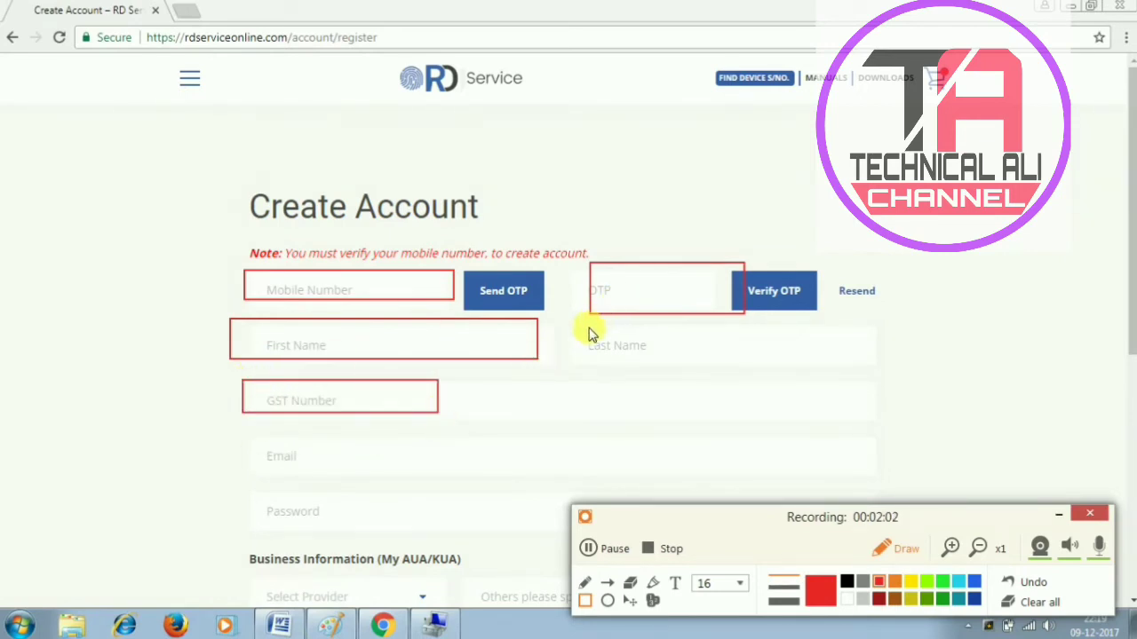
mouse_move(588, 328)
mouse_down()
mouse_move(754, 330)
mouse_move(771, 361)
mouse_up()
drag(253, 433, 337, 522)
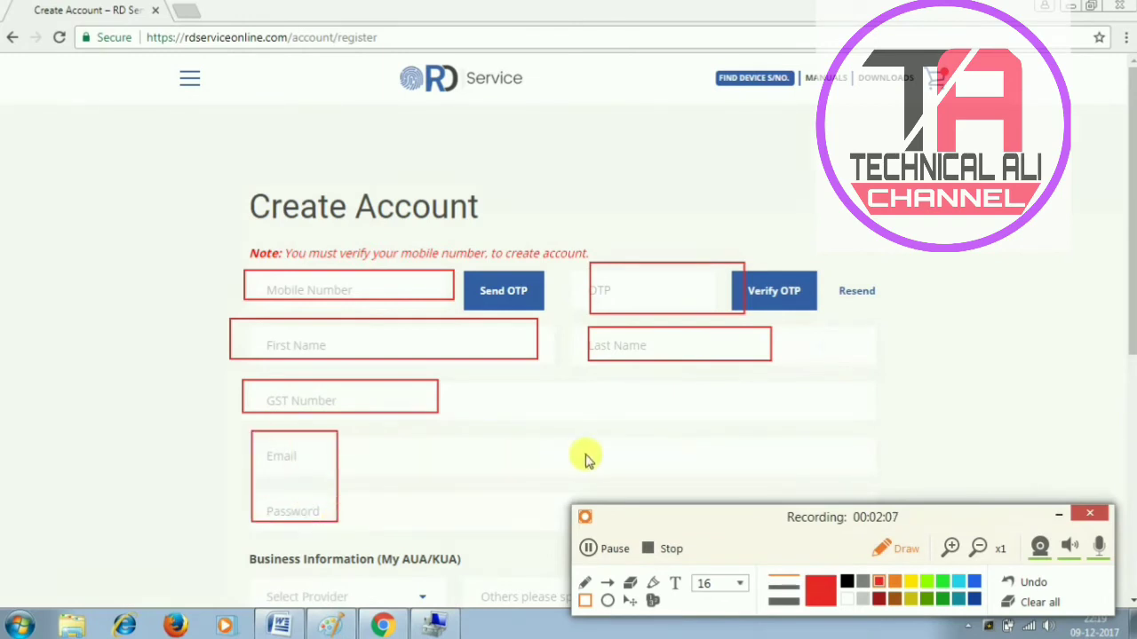
click(1065, 518)
mouse_move(1132, 260)
mouse_down()
mouse_move(1132, 407)
mouse_move(1132, 383)
mouse_up()
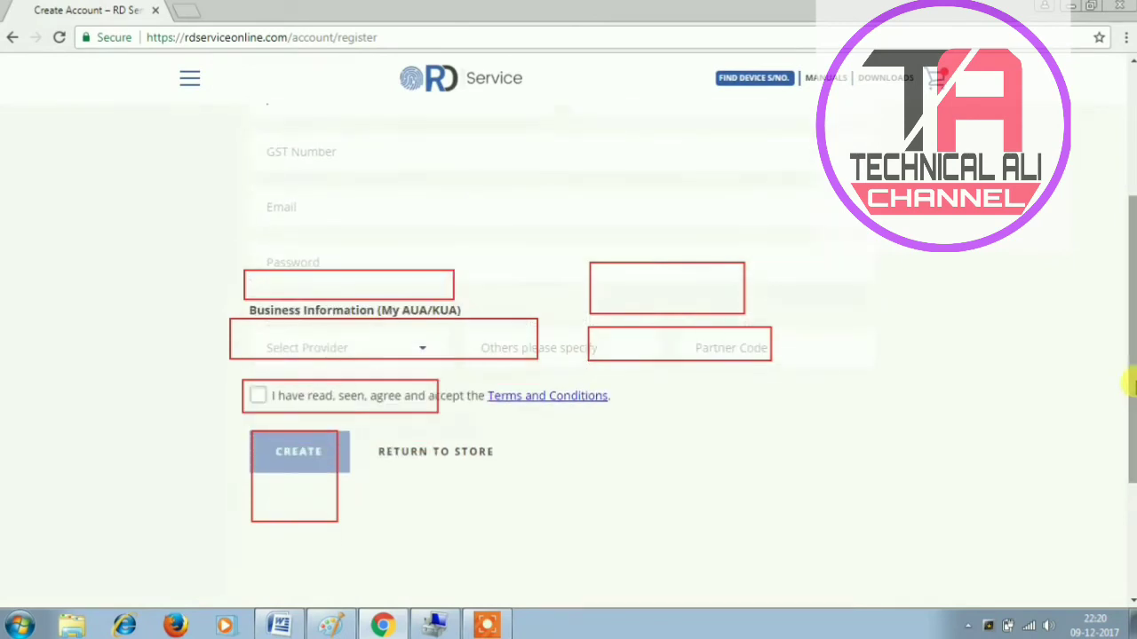
Clear all the red frames drawn over the Create Account form.
click(487, 626)
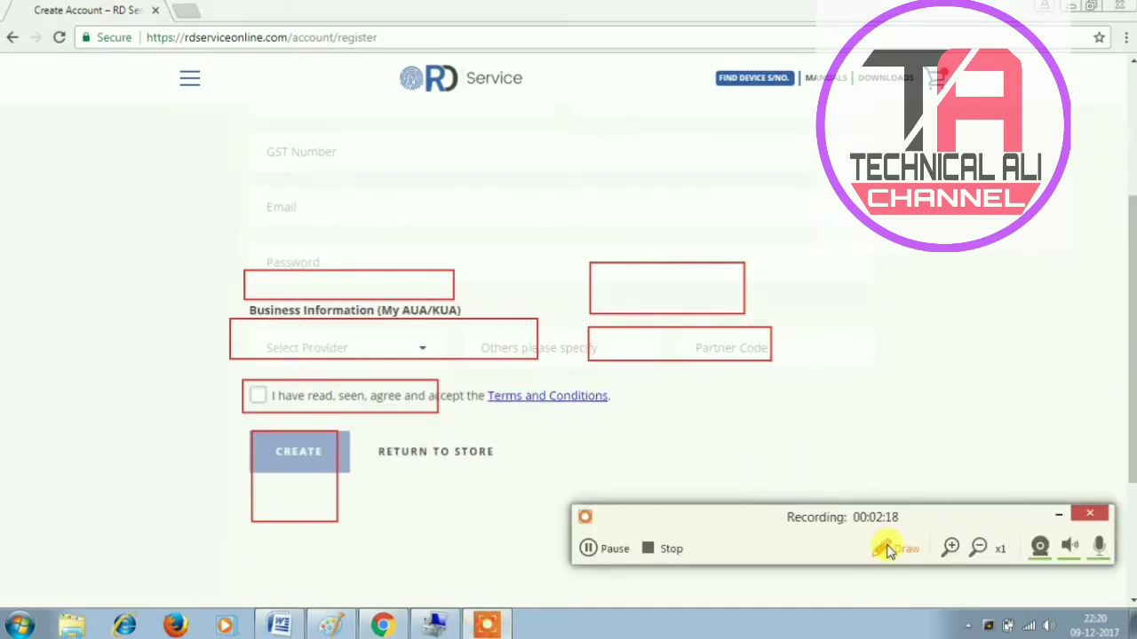
click(888, 551)
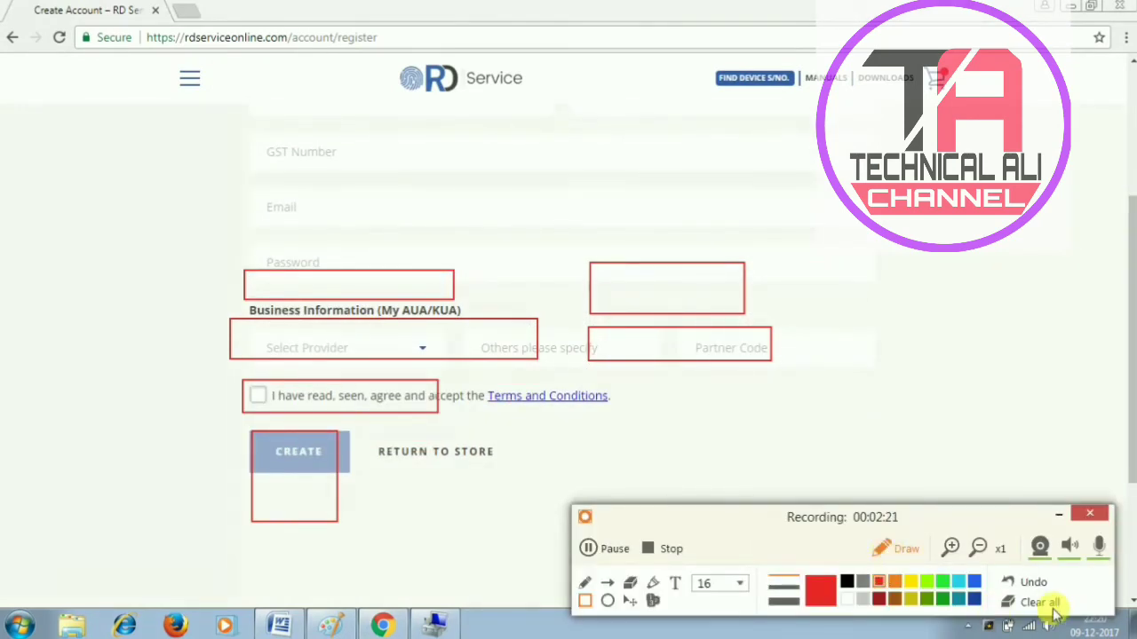
click(1055, 609)
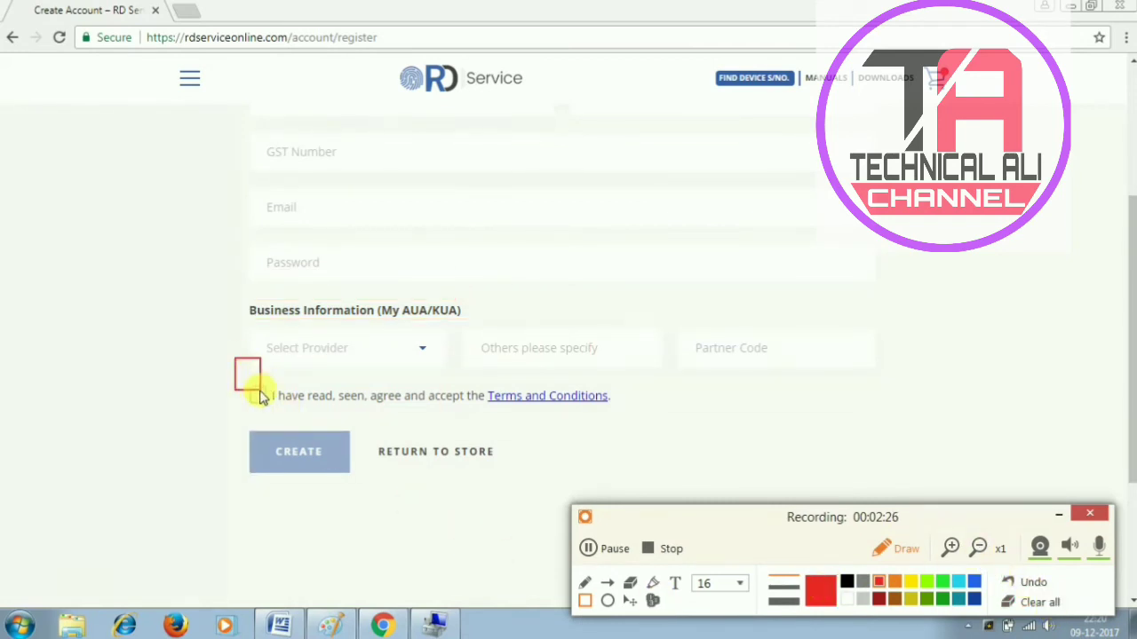
Frame the terms checkbox, Select Provider, Others please specify and Partner Code fields in red, clearing the frames when finished.
drag(260, 392, 278, 414)
mouse_move(258, 323)
mouse_down()
mouse_move(312, 358)
mouse_move(376, 365)
mouse_up()
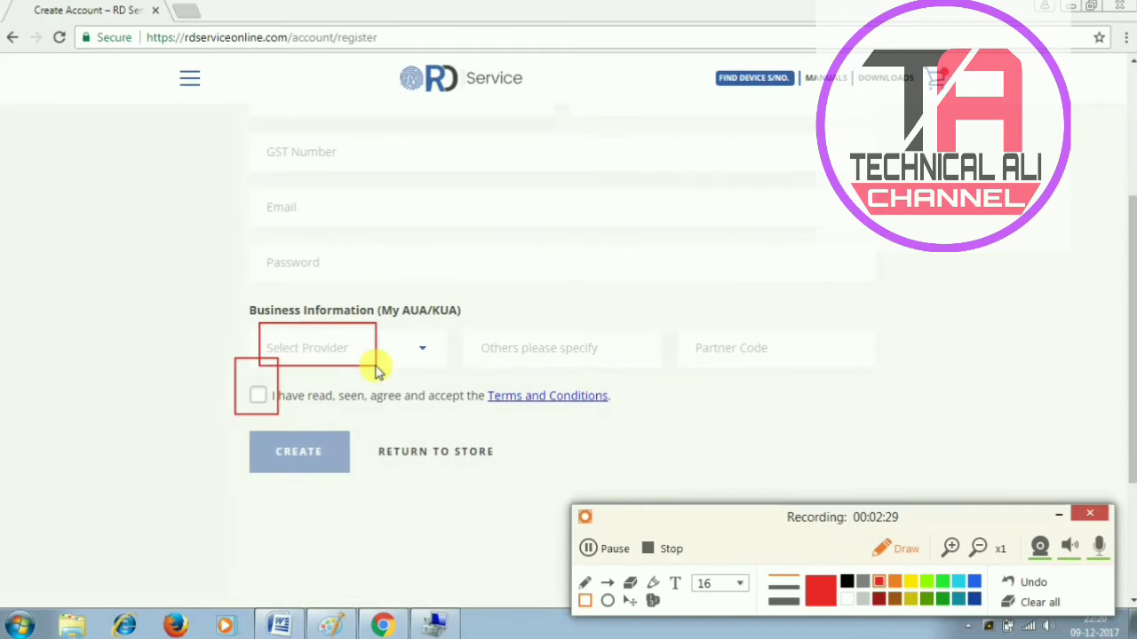
mouse_move(460, 325)
mouse_down()
mouse_move(508, 401)
mouse_move(602, 359)
mouse_up()
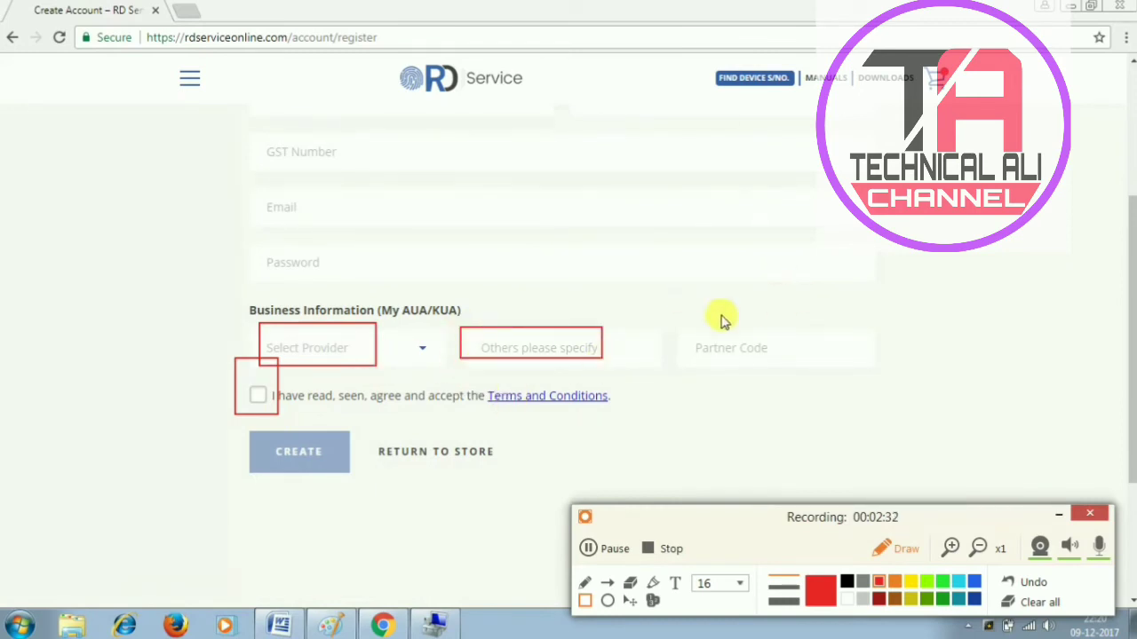
mouse_move(695, 322)
mouse_down()
mouse_move(756, 399)
mouse_move(753, 379)
mouse_up()
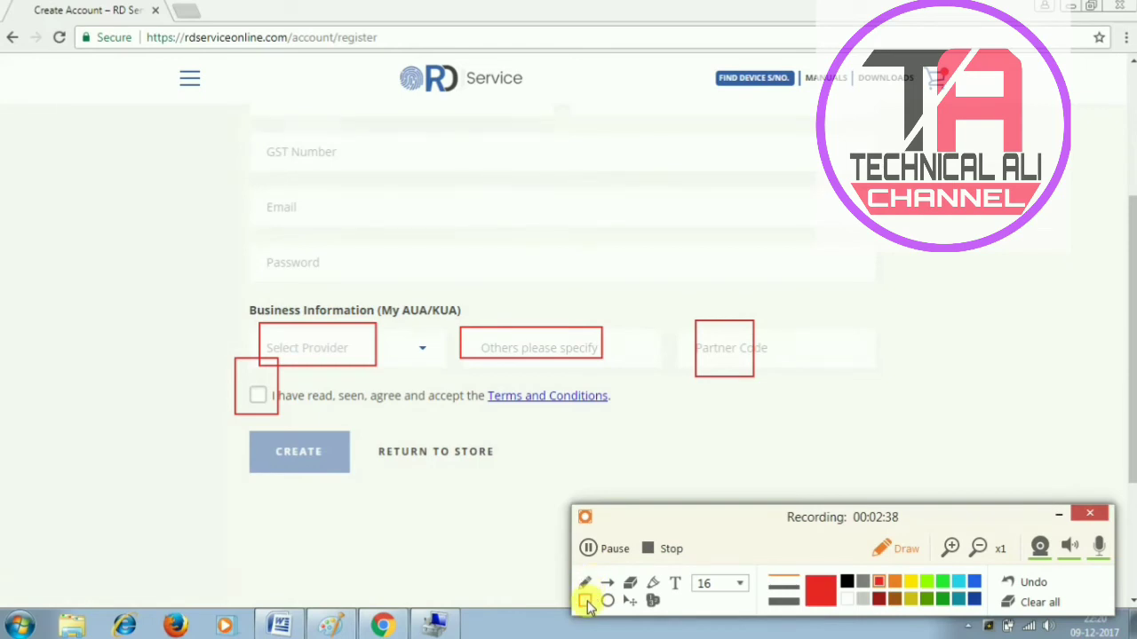
click(1035, 603)
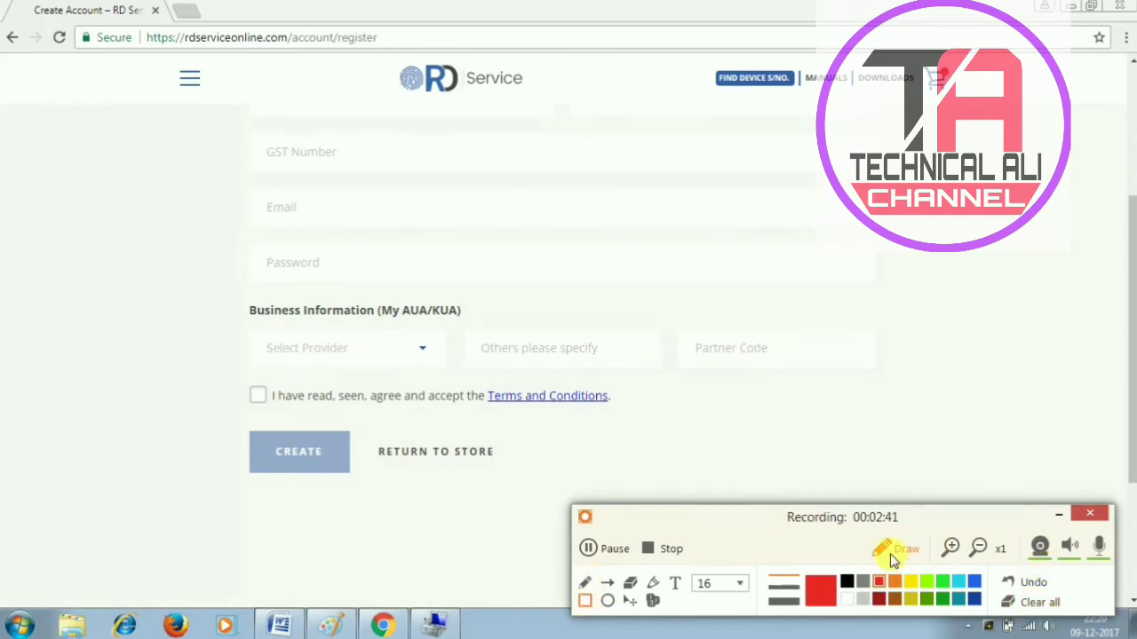
click(892, 555)
Choose CSC e-governance as the provider under Business Information and accept the Terms and Conditions.
click(364, 352)
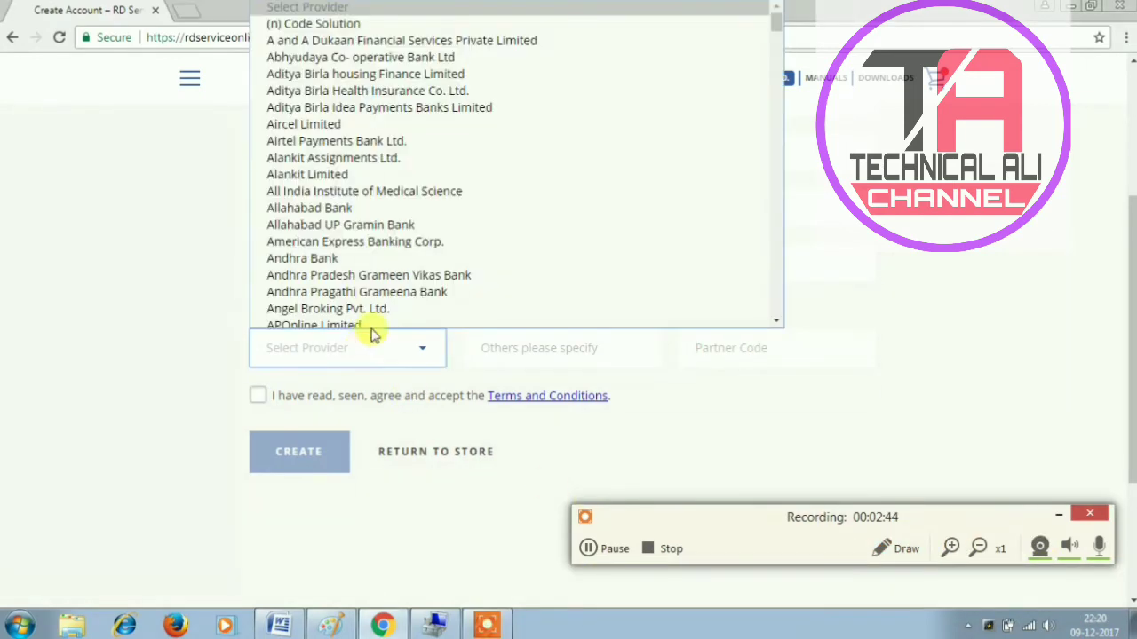
click(776, 321)
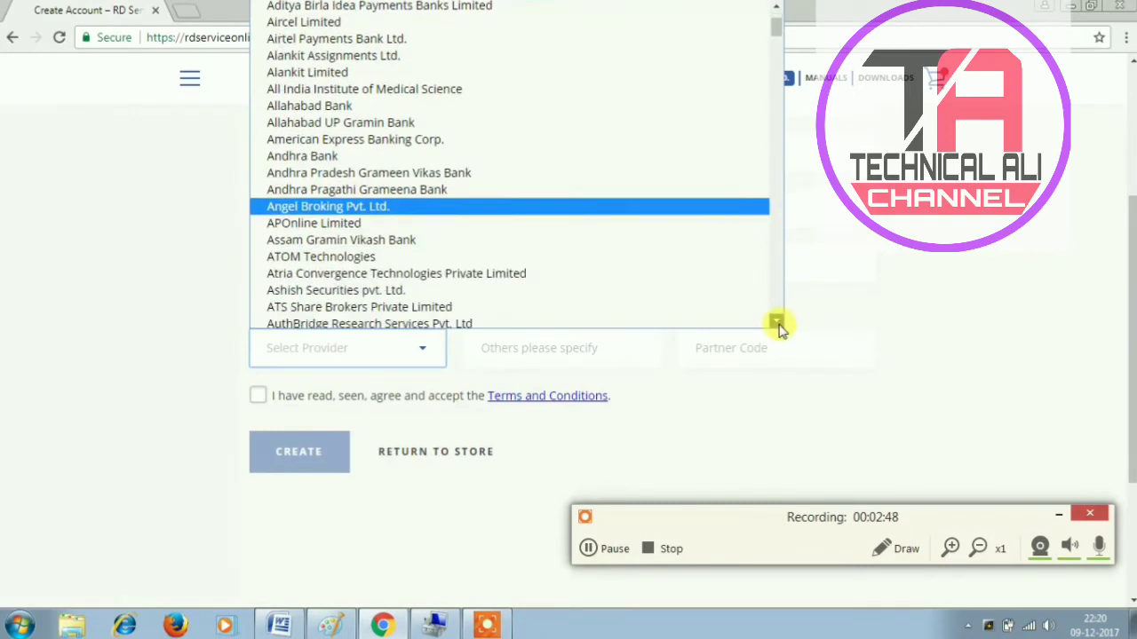
drag(776, 324, 776, 325)
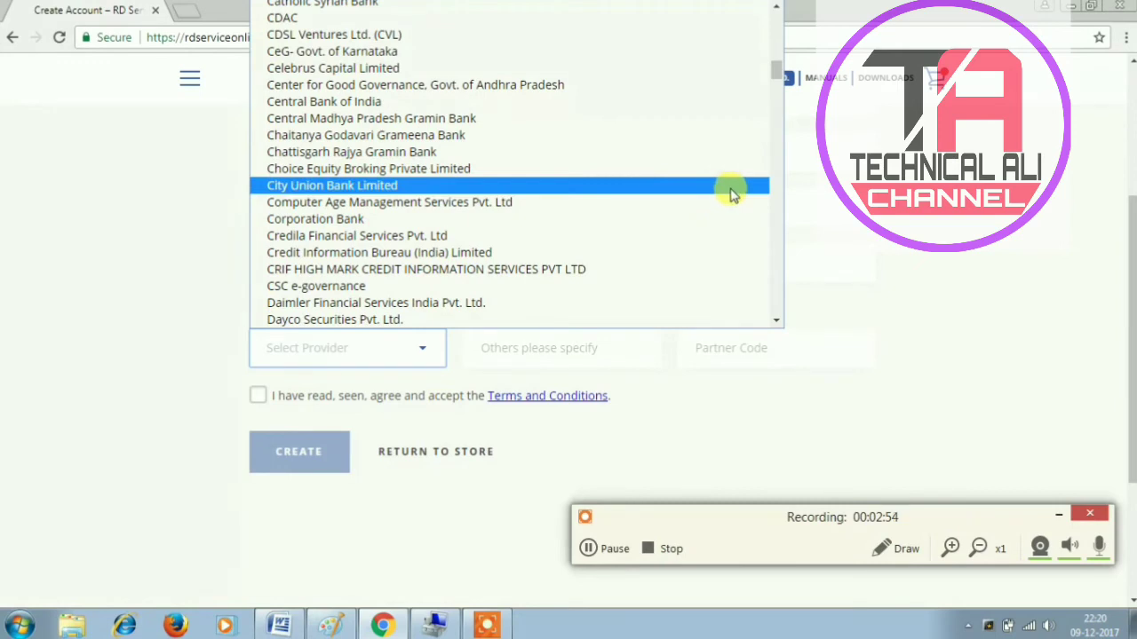
key(e)
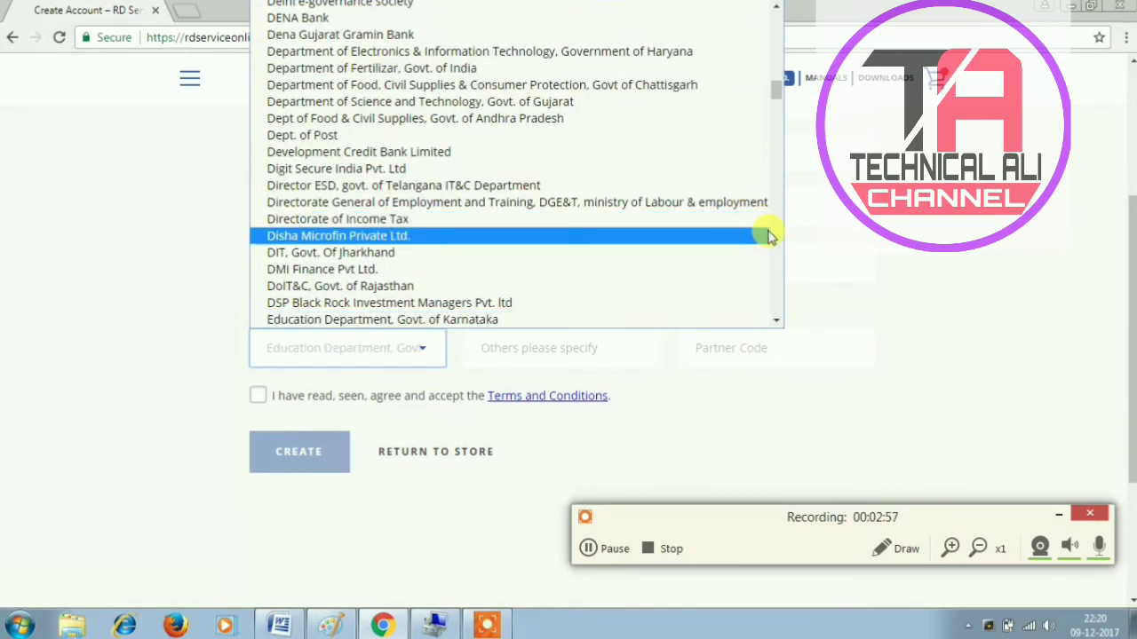
key(c)
key(s)
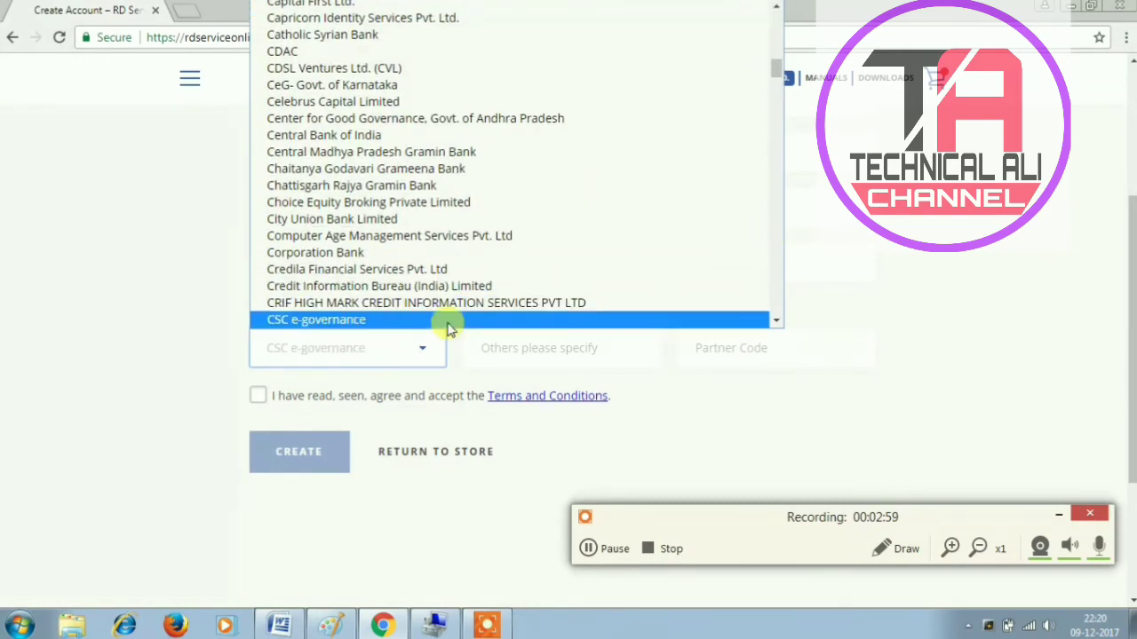
click(359, 324)
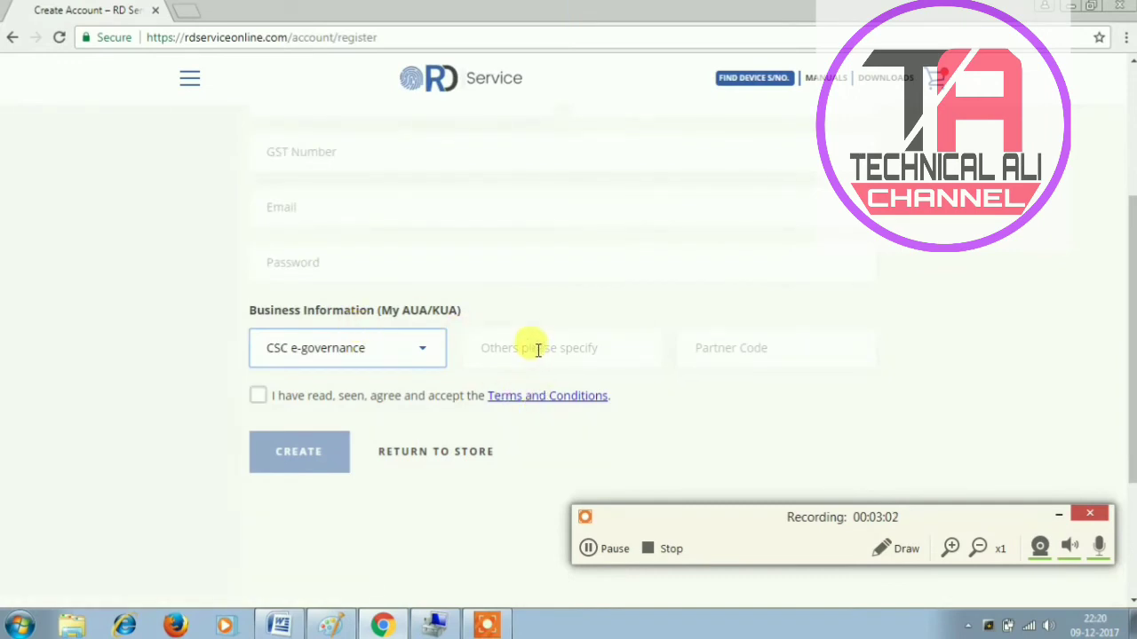
click(259, 395)
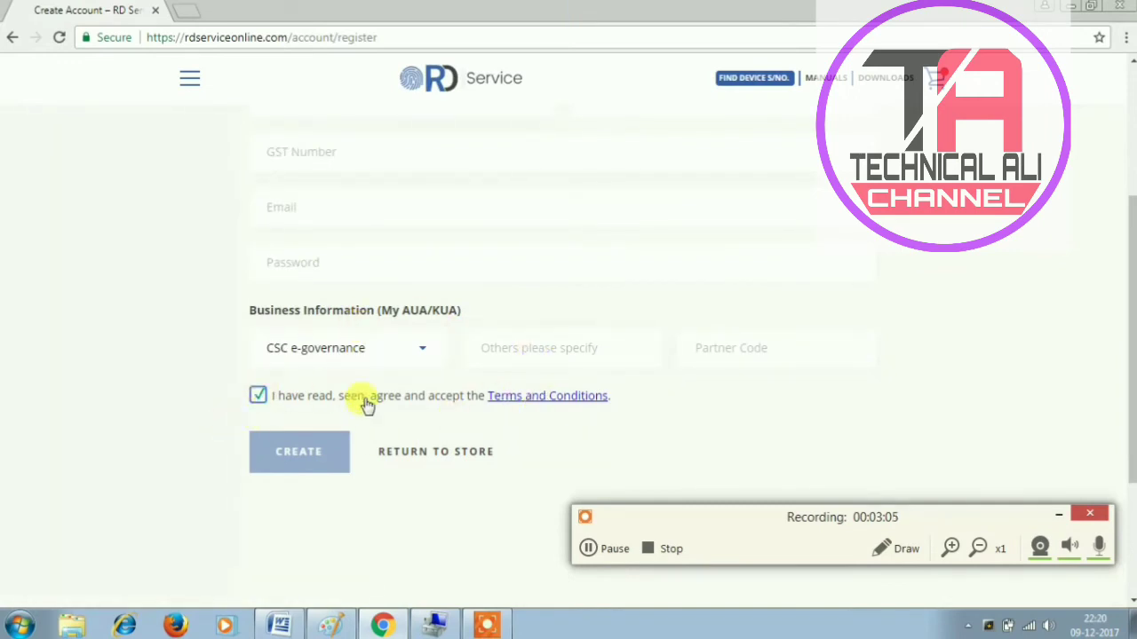
click(287, 431)
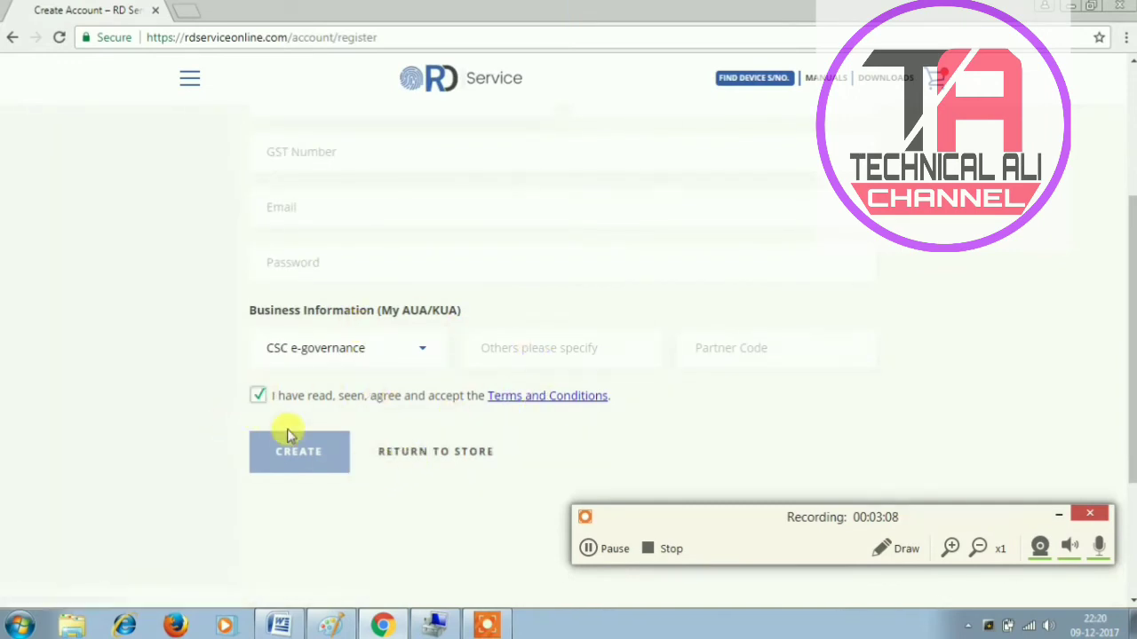
Frame the form's Create button in red, clearing the frame and leaving drawing mode when finished.
click(880, 546)
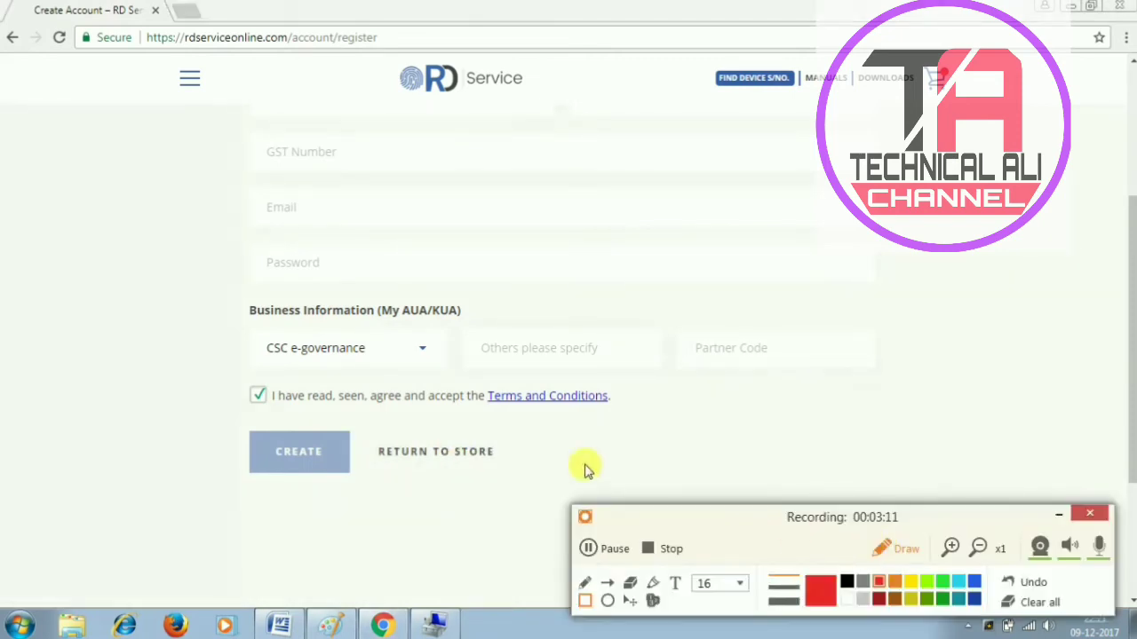
drag(222, 408, 346, 492)
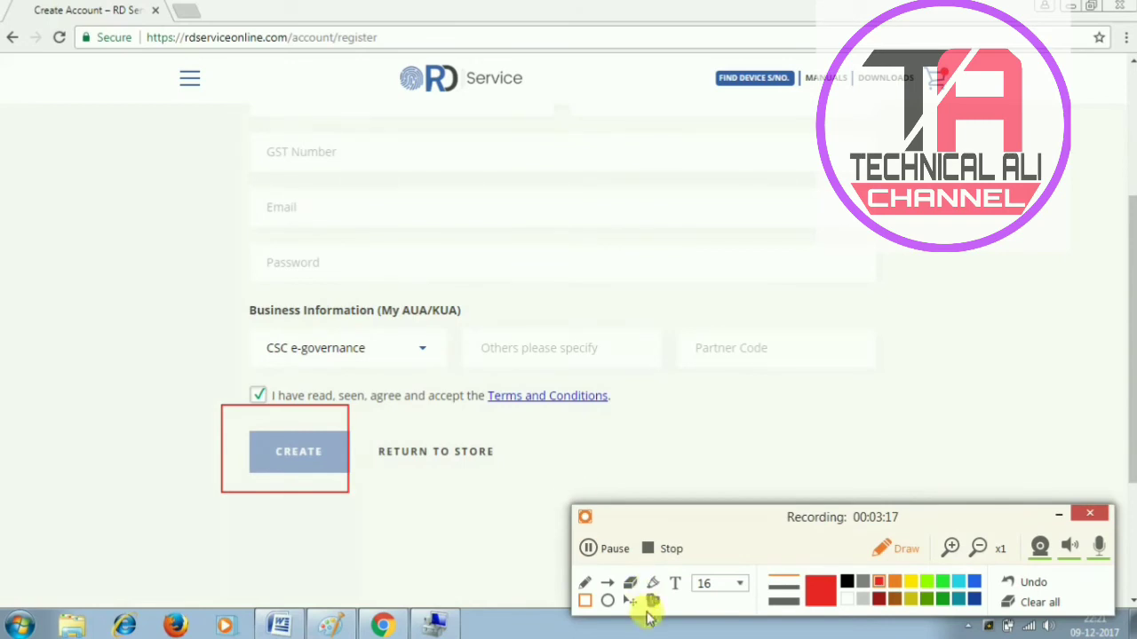
click(903, 546)
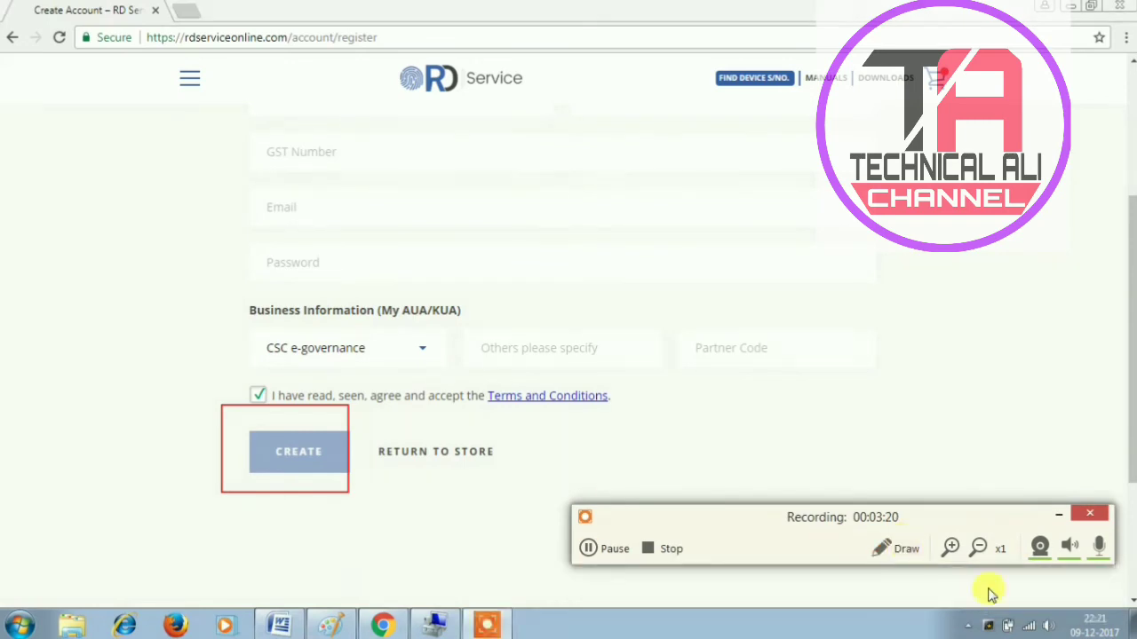
click(901, 541)
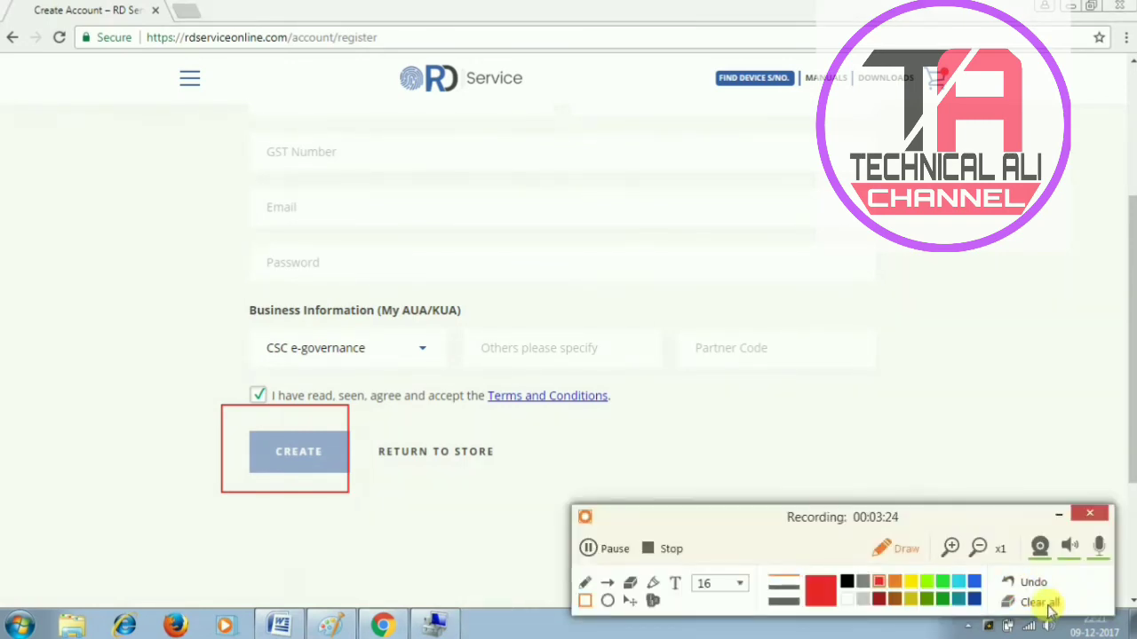
click(1035, 603)
click(884, 549)
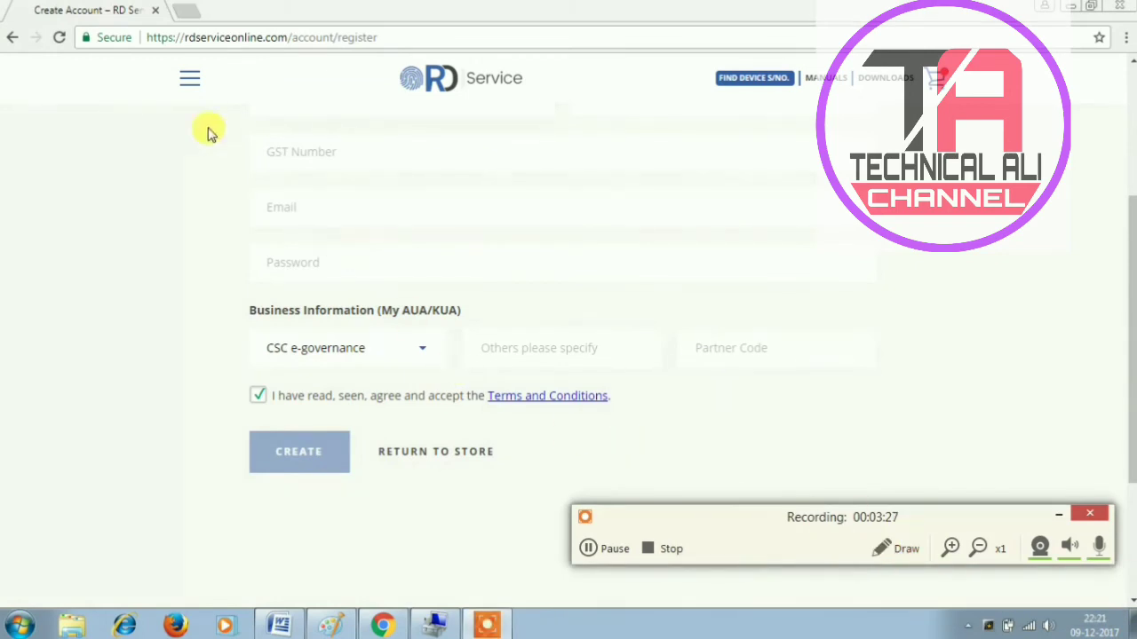
Go to the account login page and frame the existing user's Email, Password and Sign In area in red, clearing the frames when finished.
click(194, 89)
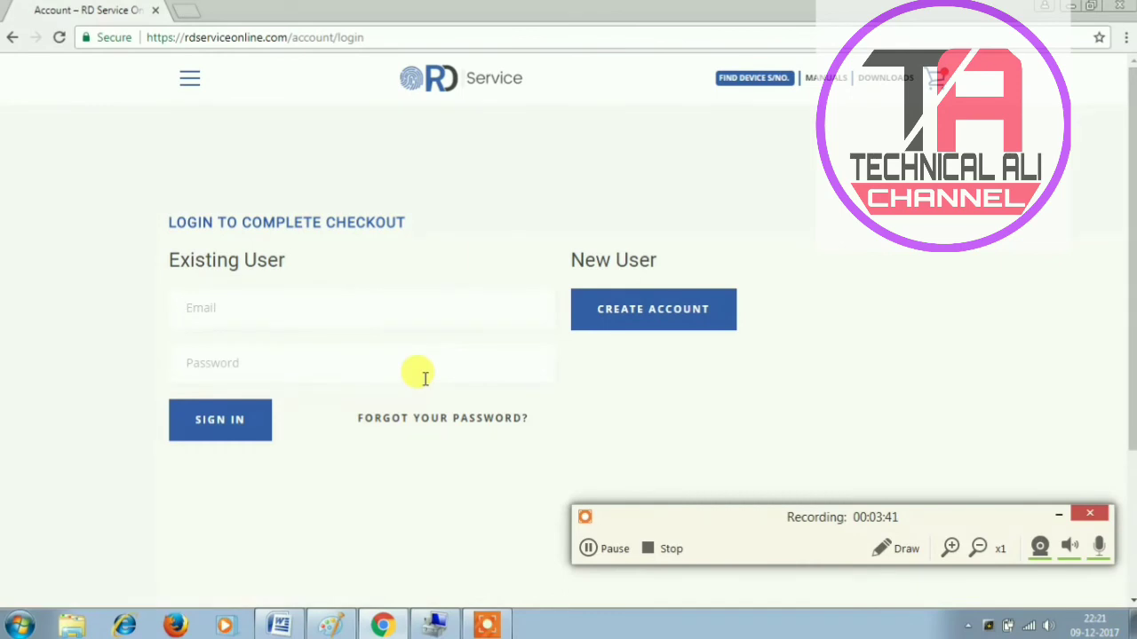
click(895, 549)
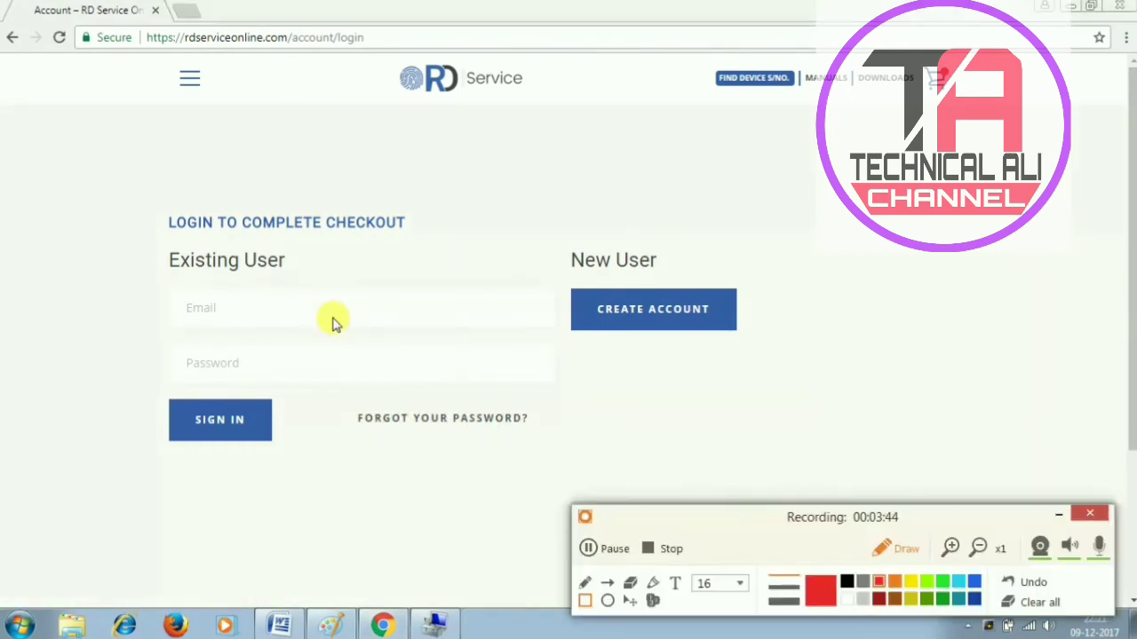
drag(136, 283, 387, 331)
mouse_move(142, 337)
mouse_down()
mouse_move(190, 394)
mouse_move(361, 466)
mouse_up()
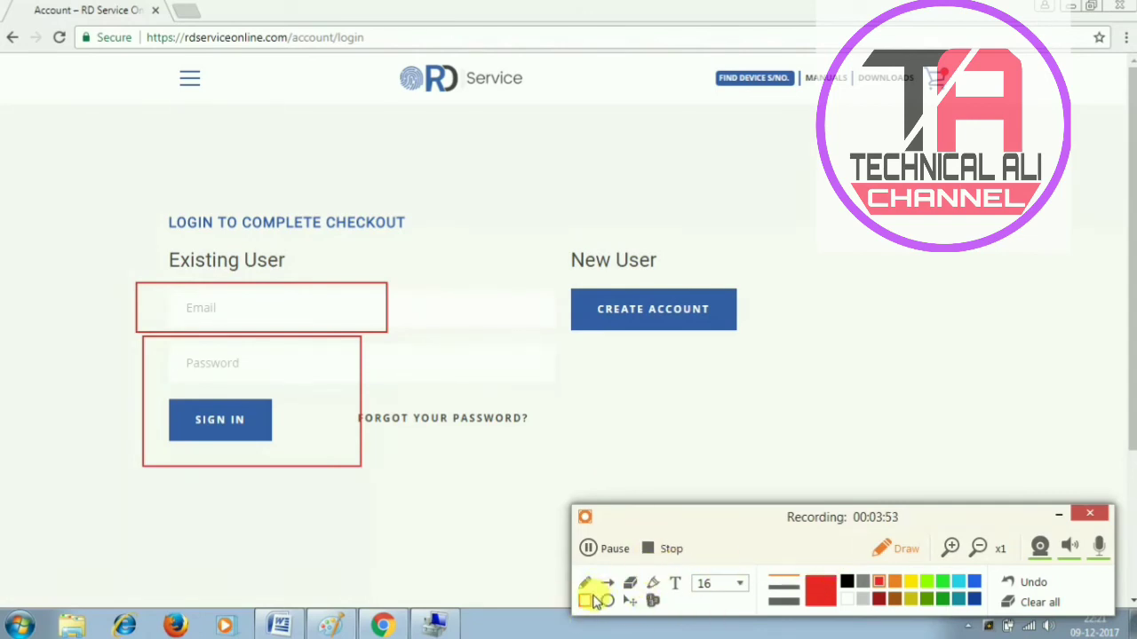
click(1035, 602)
click(884, 552)
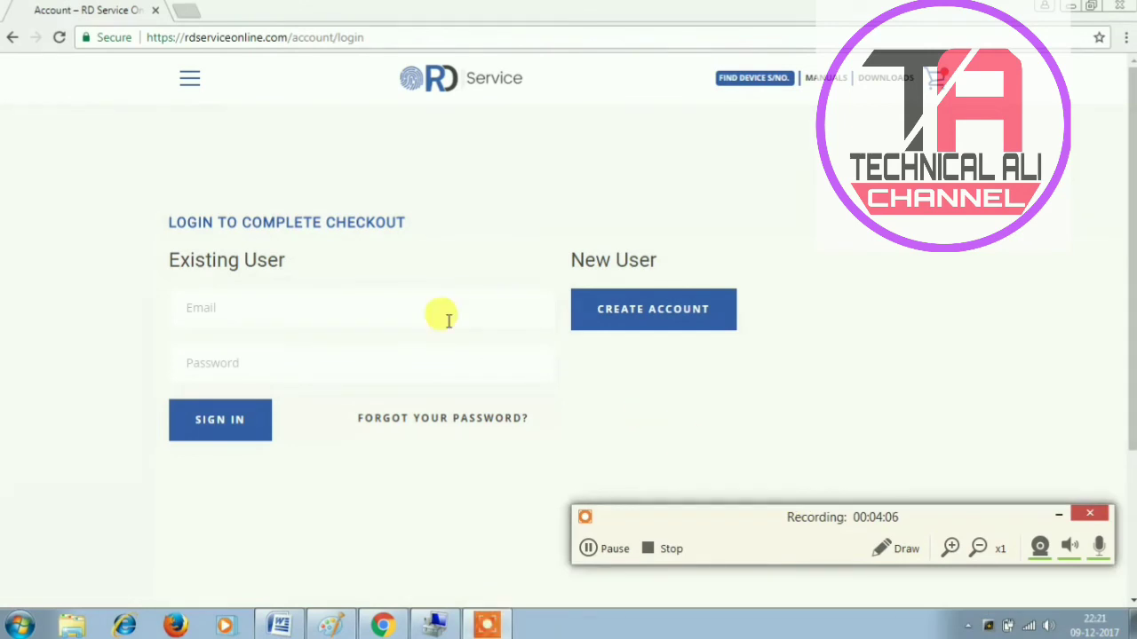
Fill in the existing user's saved account e-mail and enter the account password.
click(405, 311)
click(373, 343)
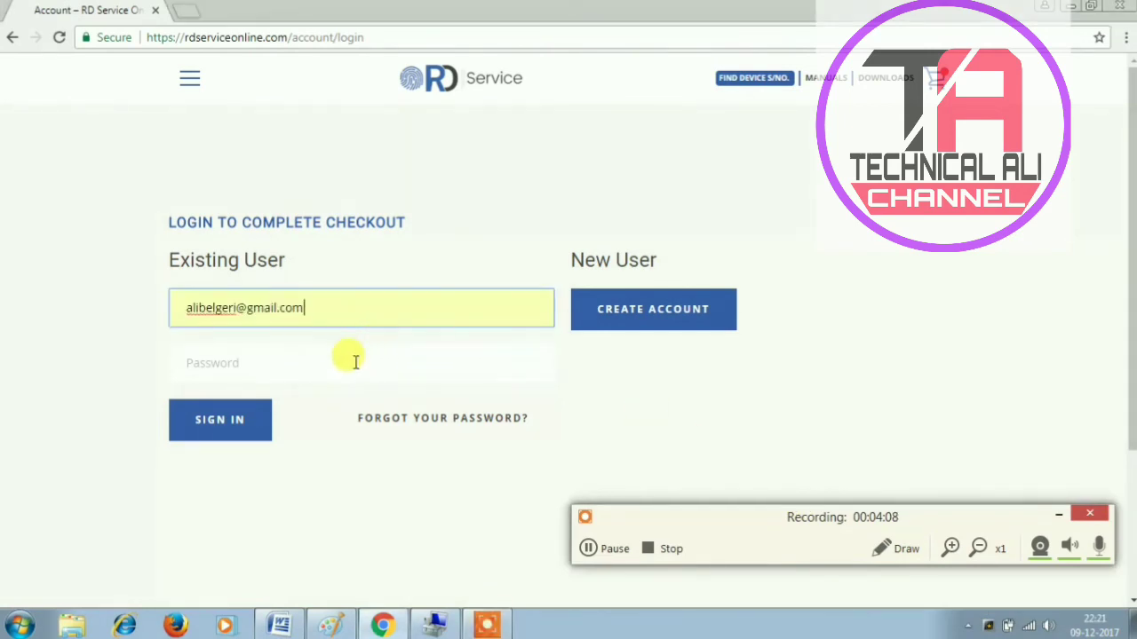
click(355, 362)
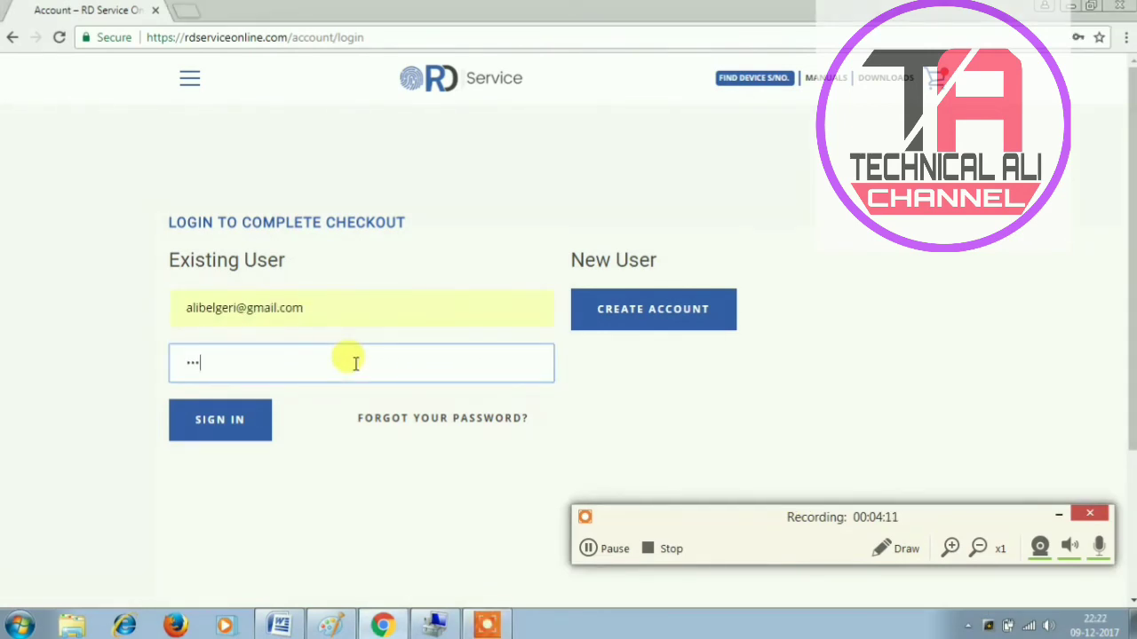